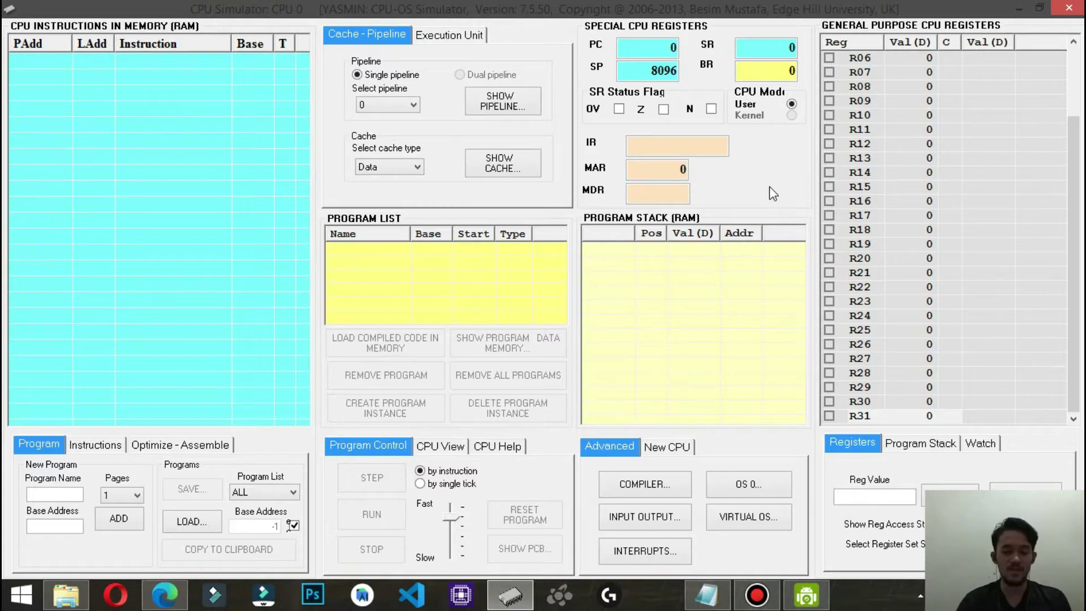
# Step: Look over the ThreadTest source code in Notepad and return to the CPU simulator
pyautogui.click(706, 593)
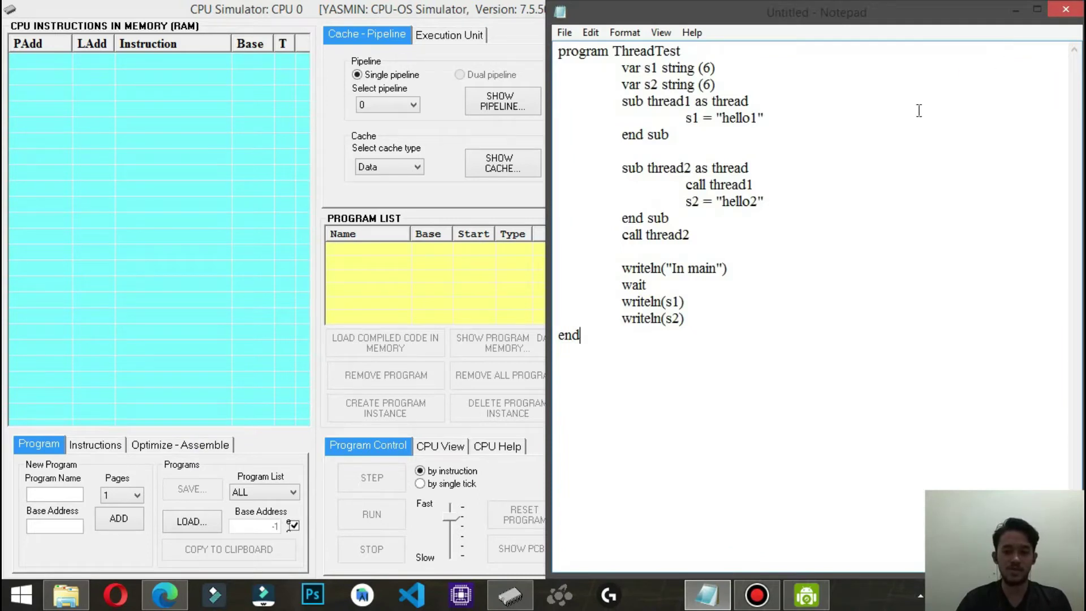
pyautogui.click(1015, 10)
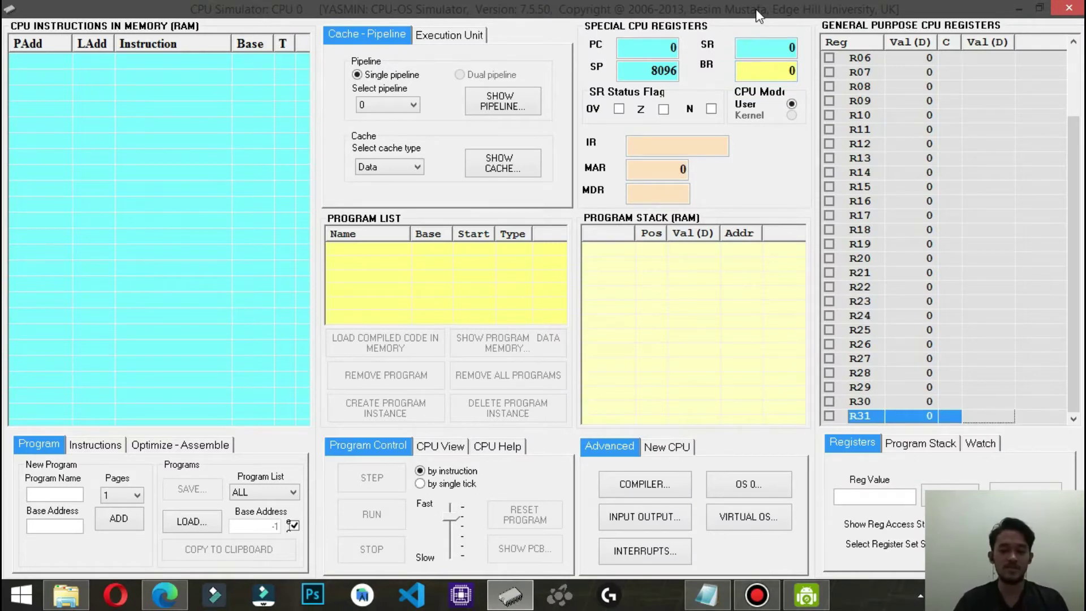
pyautogui.click(773, 424)
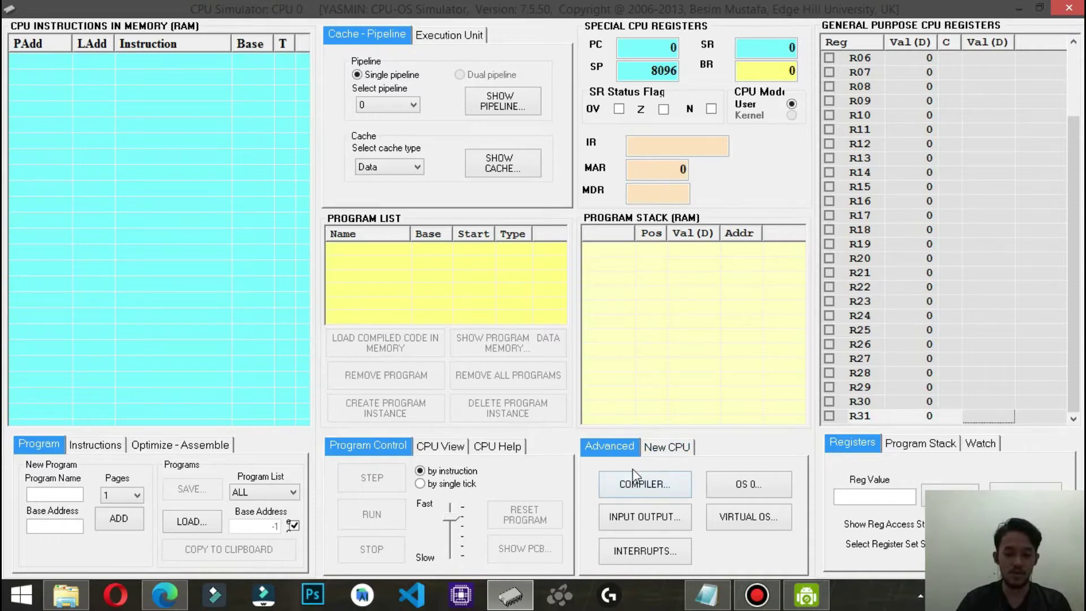
# Step: Open the program compiler maximized and copy the entire ThreadTest source from Notepad into its program source area
pyautogui.click(649, 486)
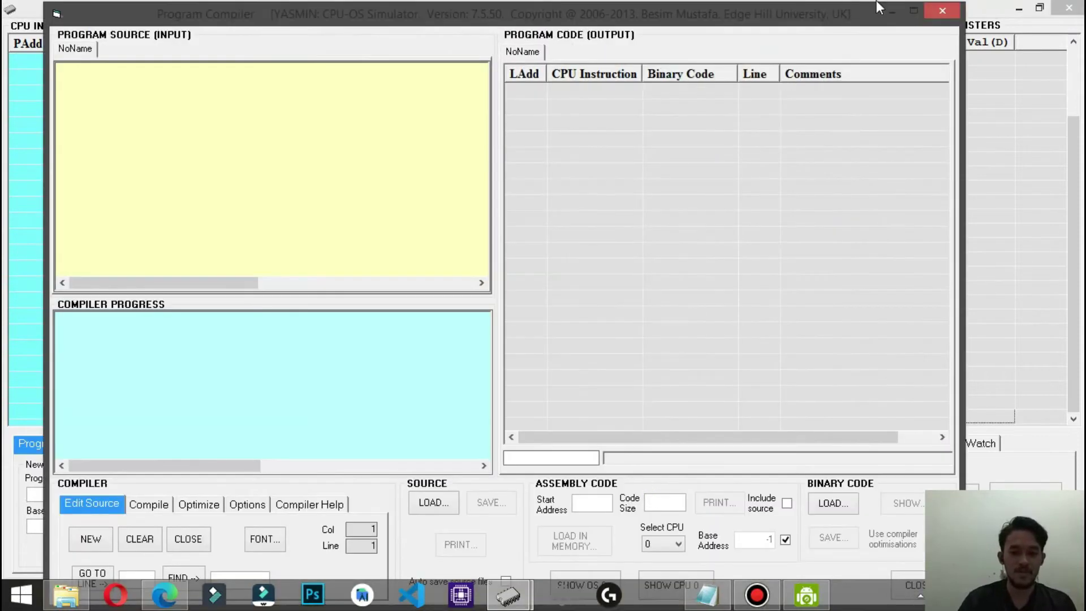
pyautogui.click(914, 10)
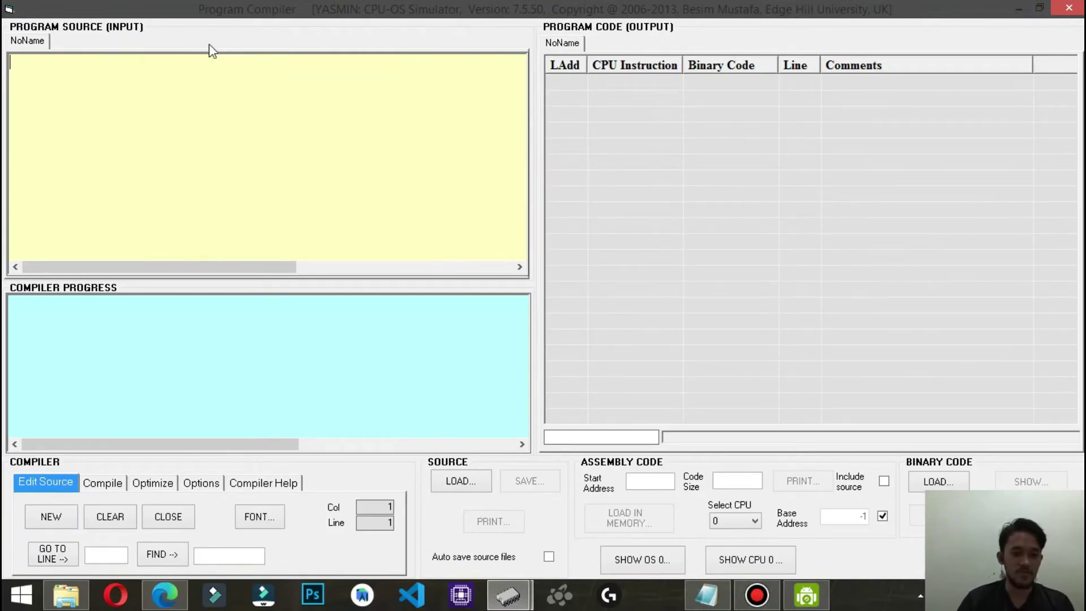
pyautogui.click(707, 595)
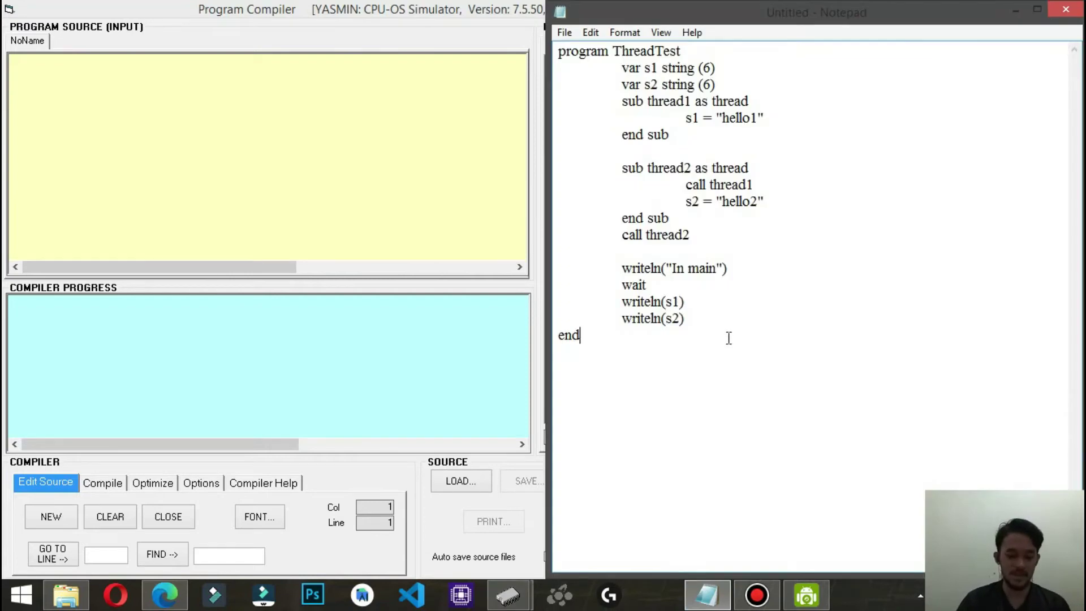
pyautogui.hotkey('ctrl', 'a')
pyautogui.hotkey('ctrl', 'c')
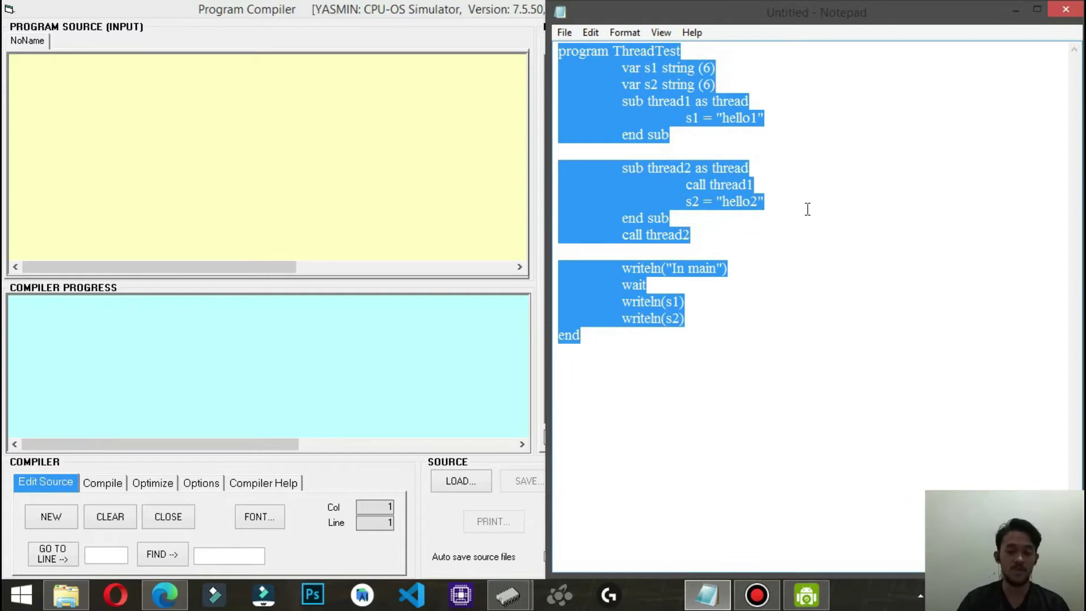
pyautogui.click(477, 18)
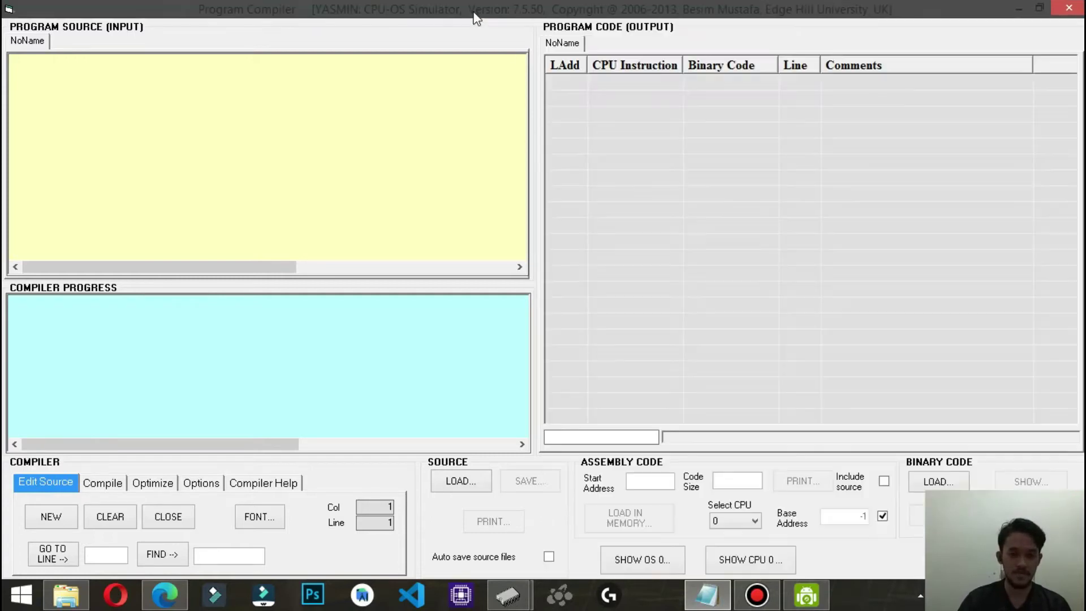
pyautogui.click(441, 119)
pyautogui.hotkey('ctrl', 'v')
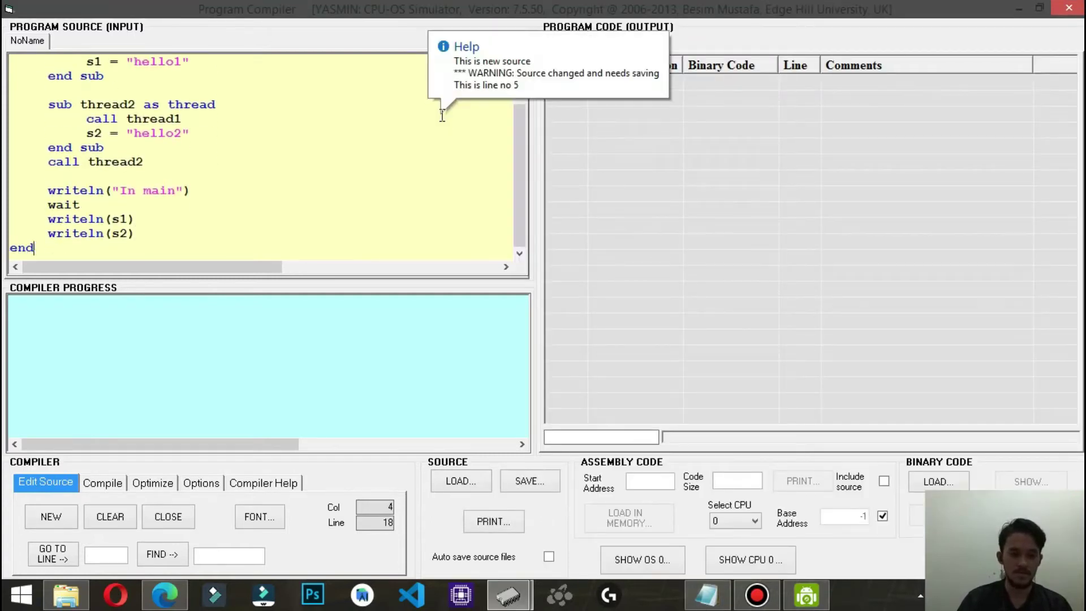
pyautogui.scroll(2, 502, 90)
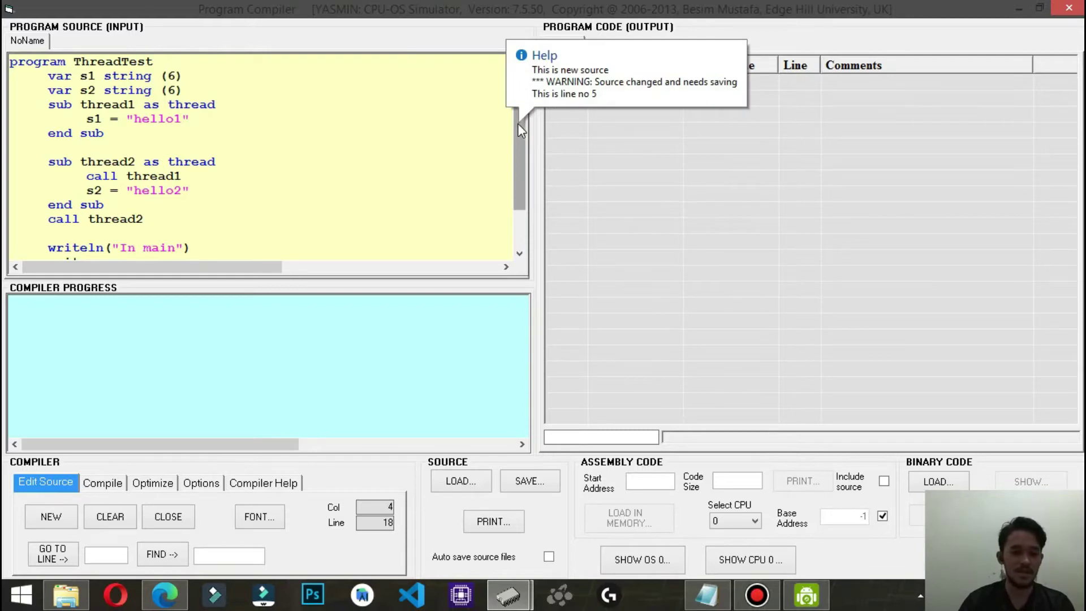
pyautogui.moveTo(516, 114); pyautogui.dragTo(518, 153)
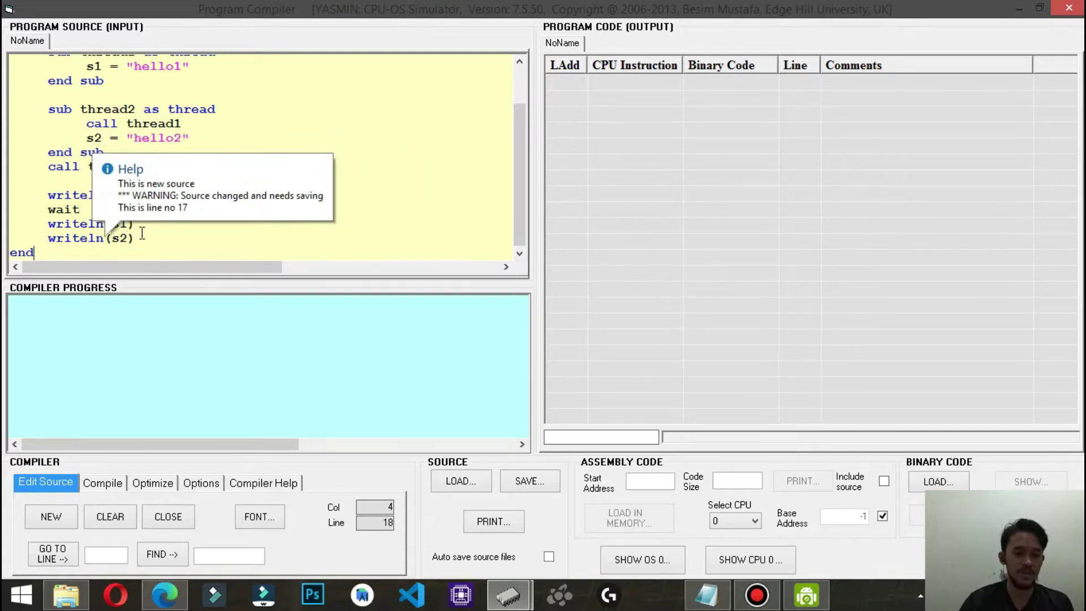
# Step: Compile the ThreadTest source and load the generated assembly code into the memory of CPU 0
pyautogui.click(111, 349)
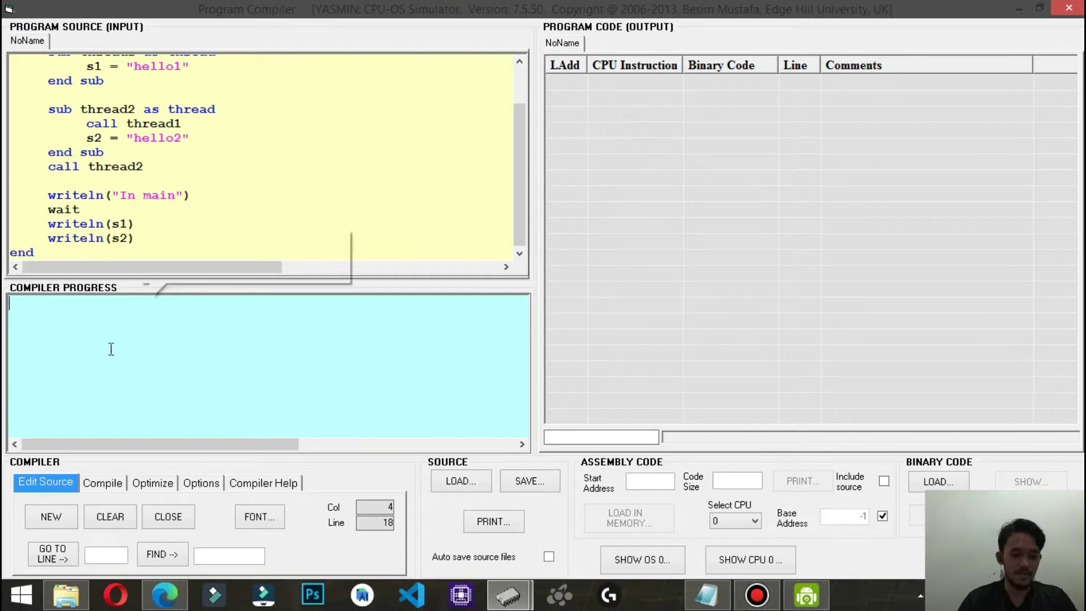
pyautogui.click(115, 484)
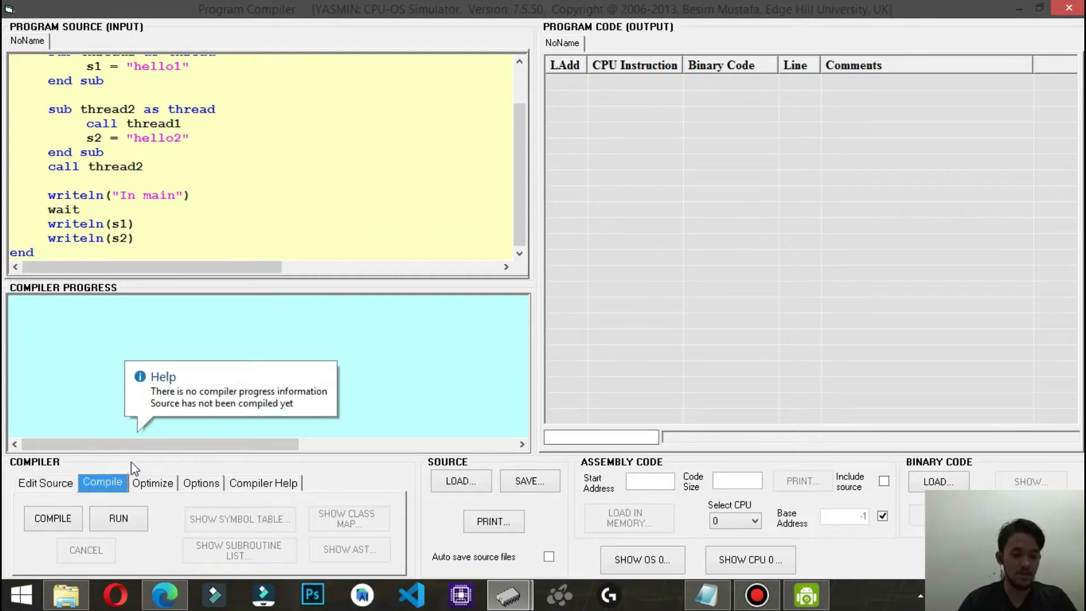
pyautogui.click(68, 517)
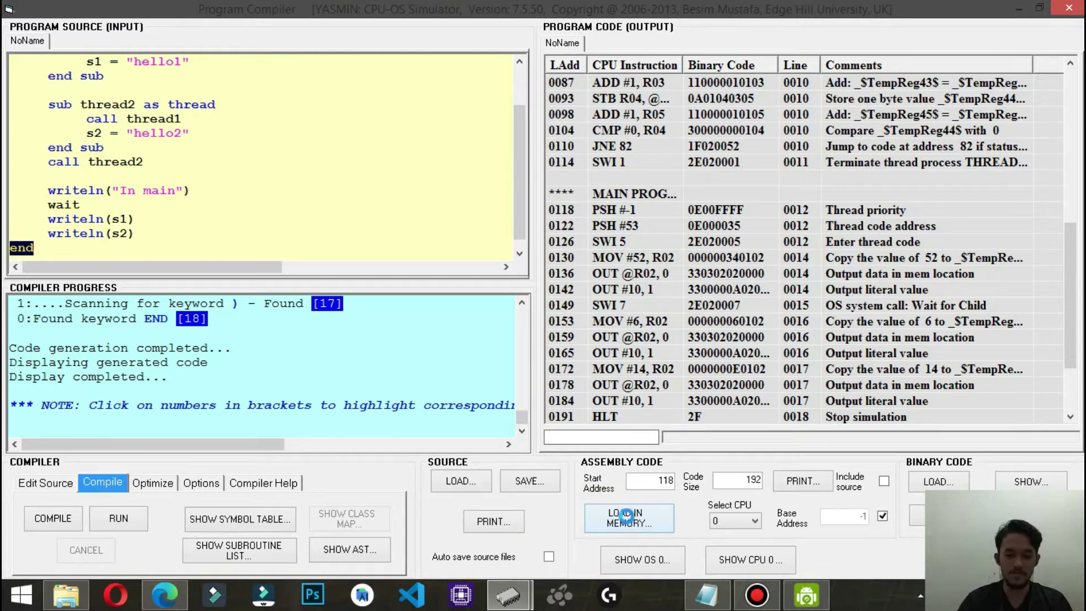
pyautogui.click(627, 517)
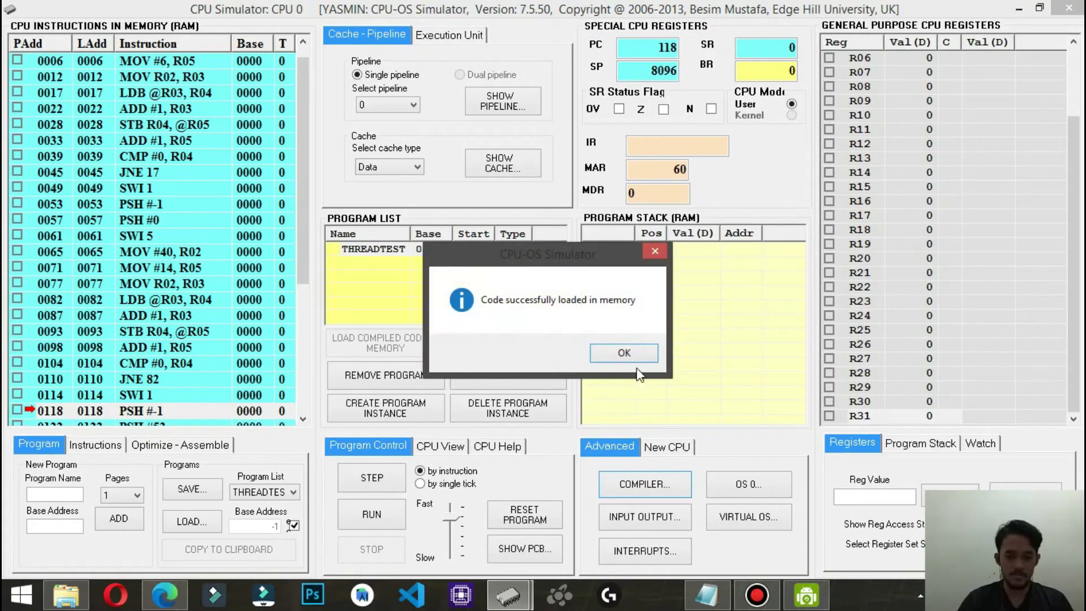
pyautogui.click(635, 352)
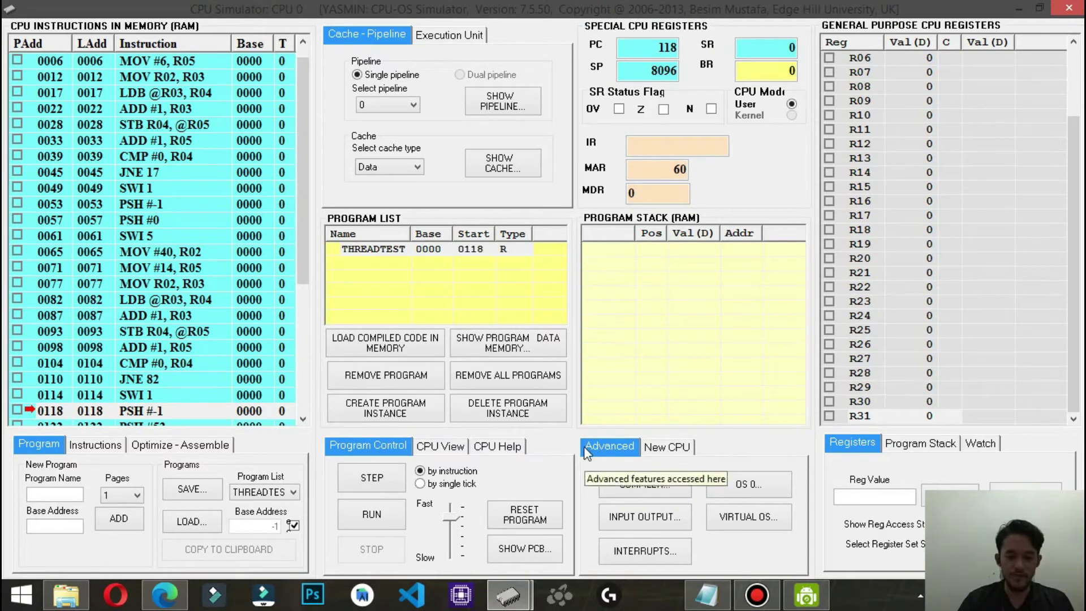
# Step: Open the input/output console, move it clear of the simulator's program controls, and set it to stay on top
pyautogui.click(624, 528)
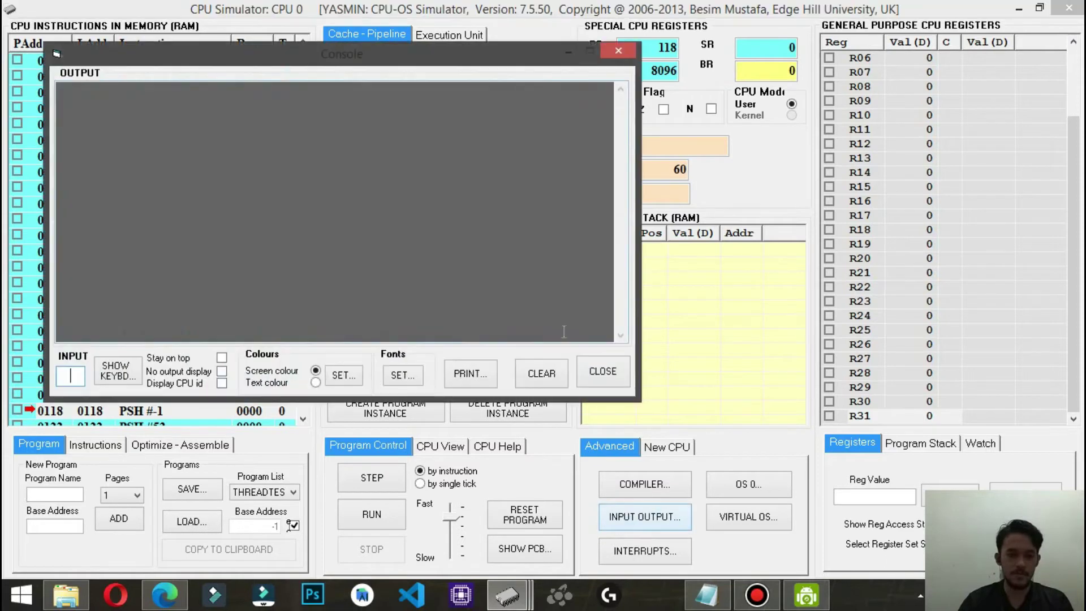
pyautogui.moveTo(458, 63); pyautogui.dragTo(420, 29)
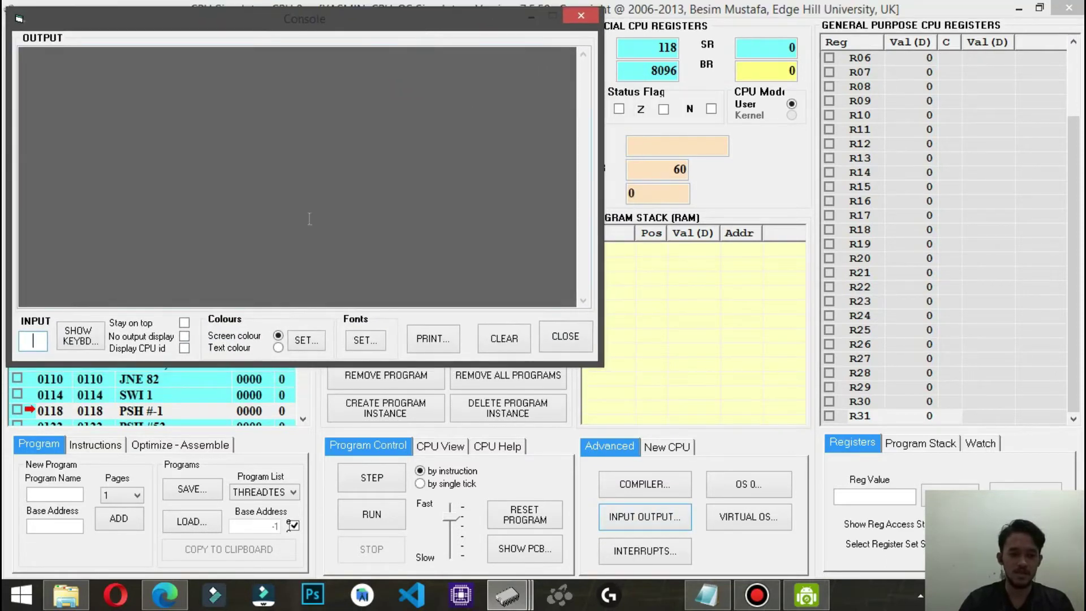
pyautogui.click(184, 323)
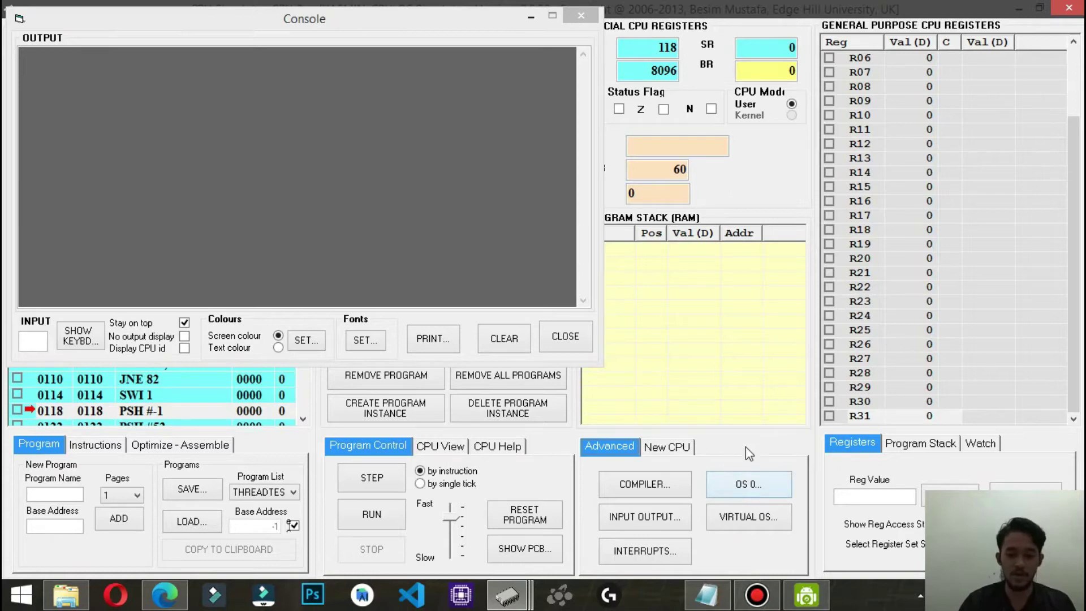
# Step: Open the OS 0 simulator maximized and minimize the console window covering it
pyautogui.click(761, 485)
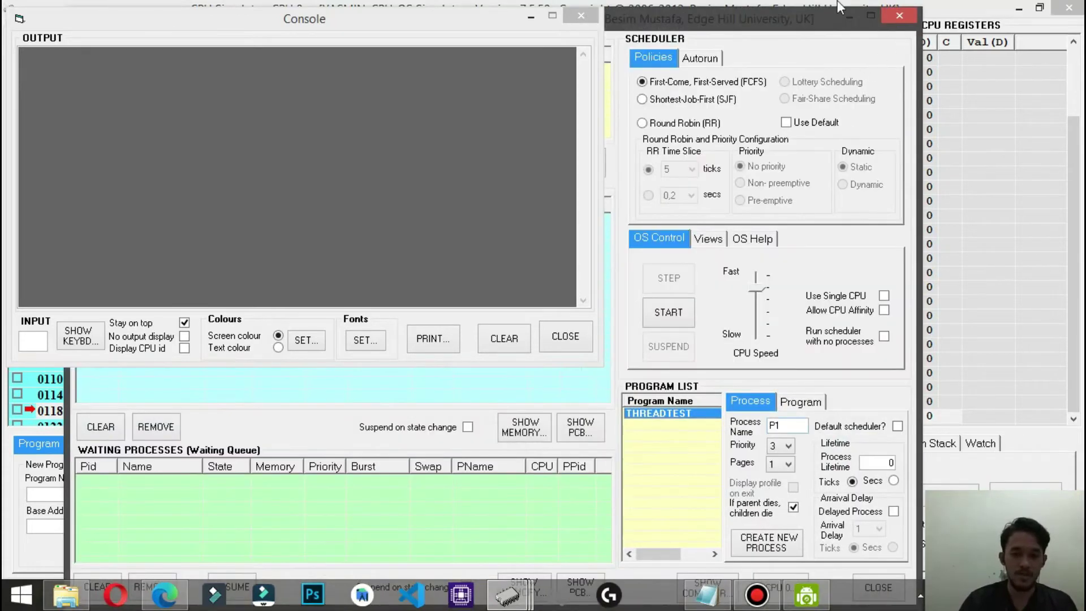
pyautogui.click(871, 15)
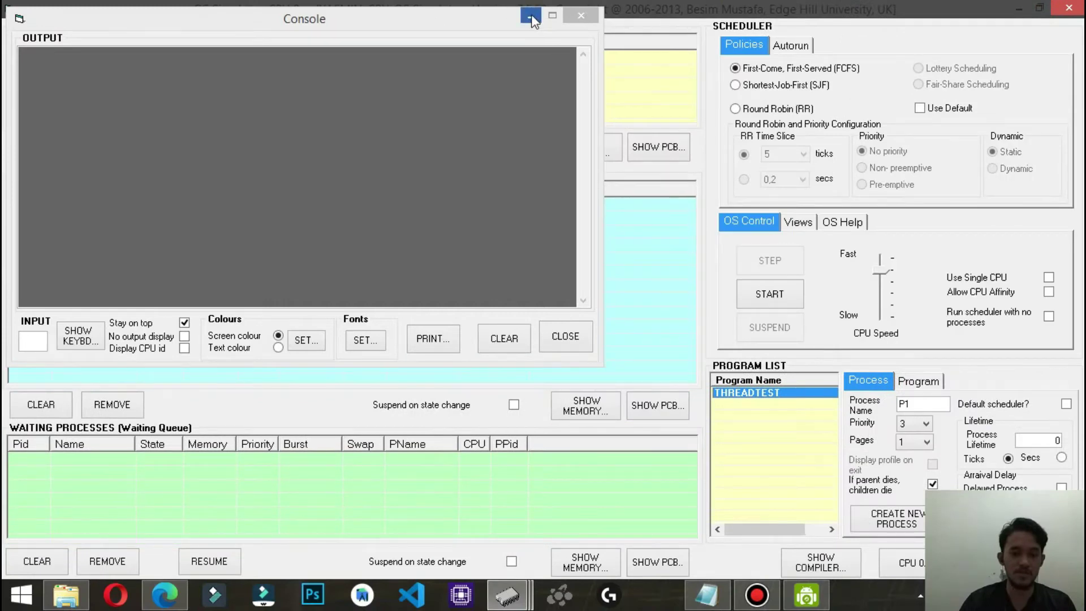
pyautogui.click(533, 17)
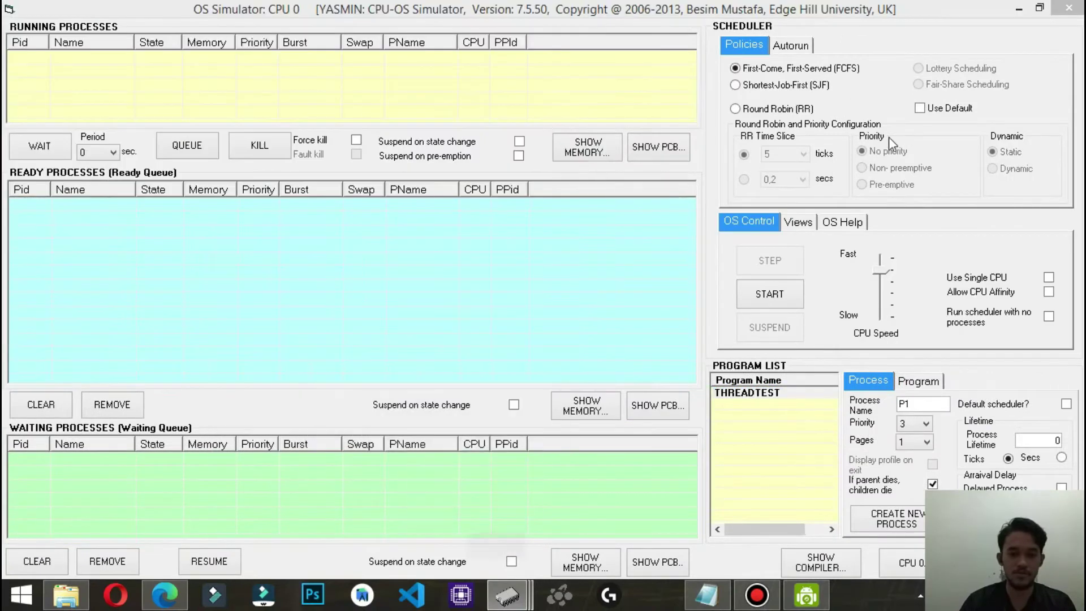
# Step: Create a new process P1 from the THREADTEST program with priority 3 and 1 page
pyautogui.click(749, 394)
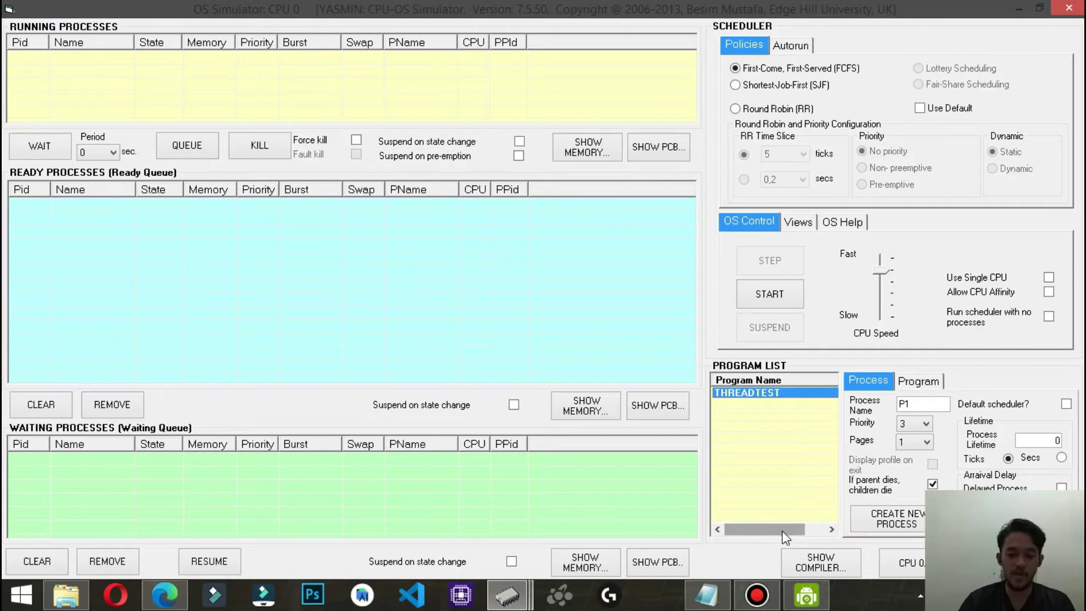
pyautogui.moveTo(782, 531); pyautogui.dragTo(758, 530)
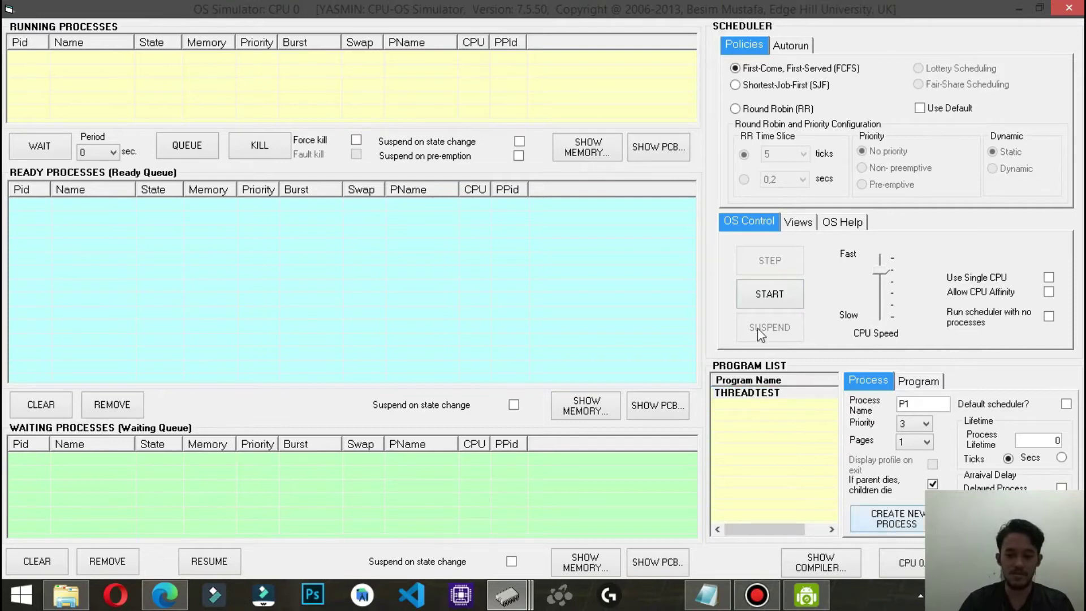
pyautogui.click(892, 517)
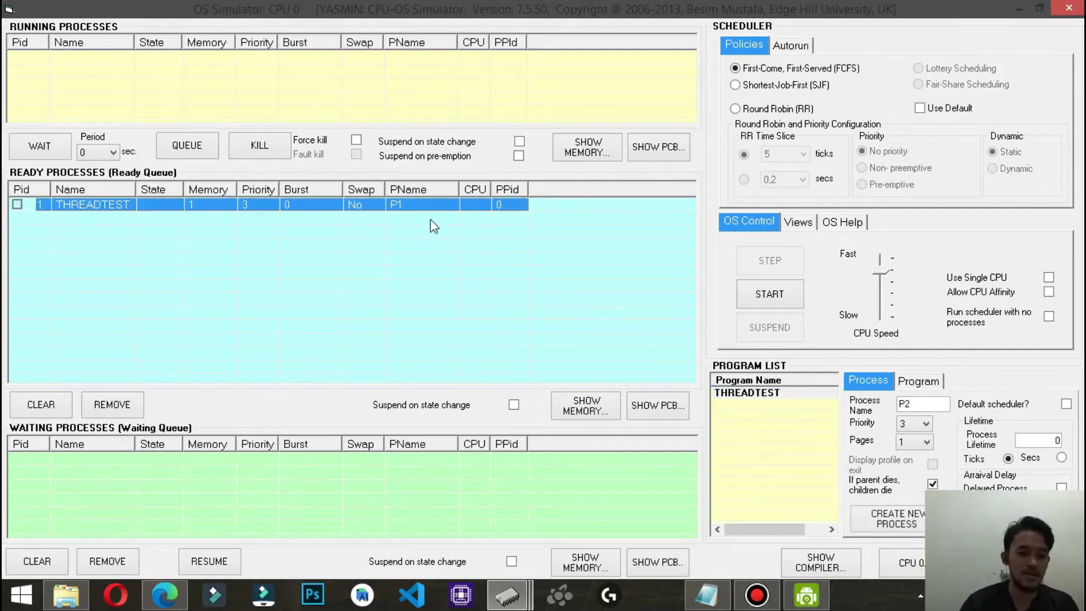
# Step: View the OS process list to examine the THREADTEST process's state, and minimize the list
pyautogui.moveTo(95, 215)
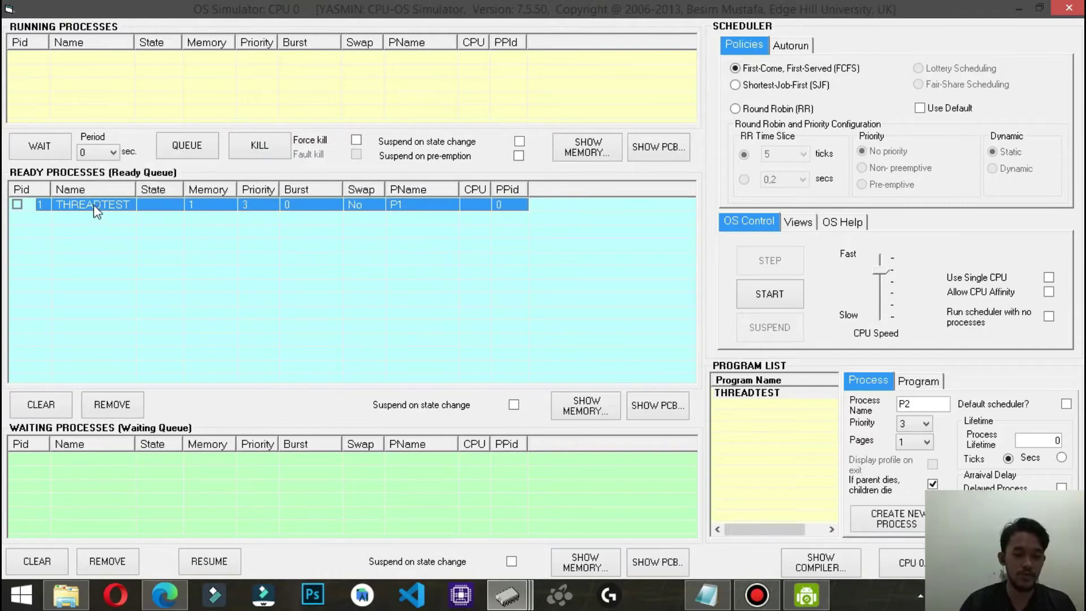
pyautogui.moveTo(521, 266)
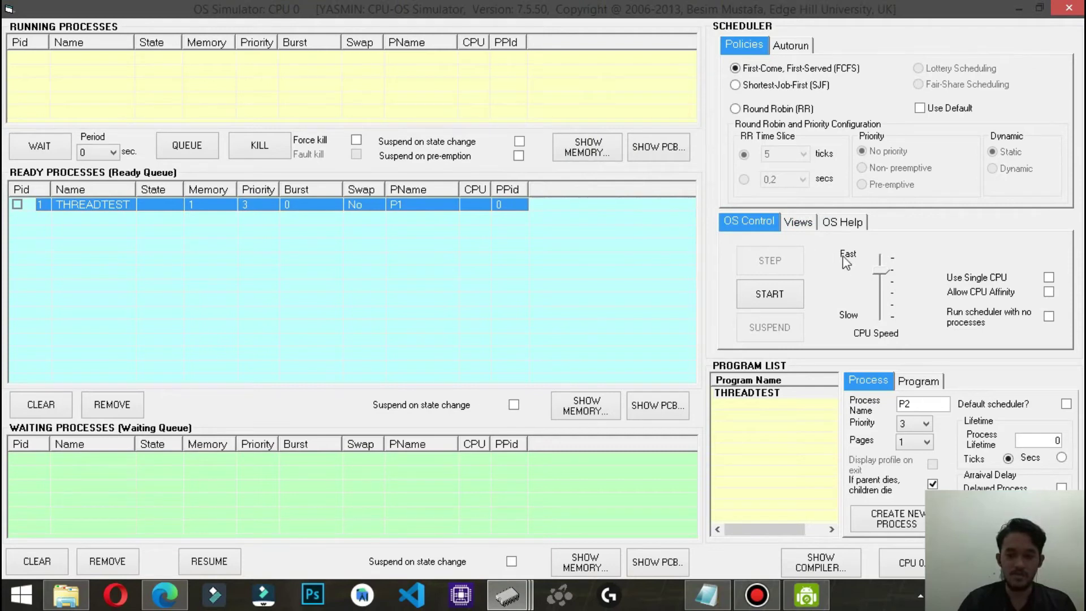
pyautogui.click(804, 225)
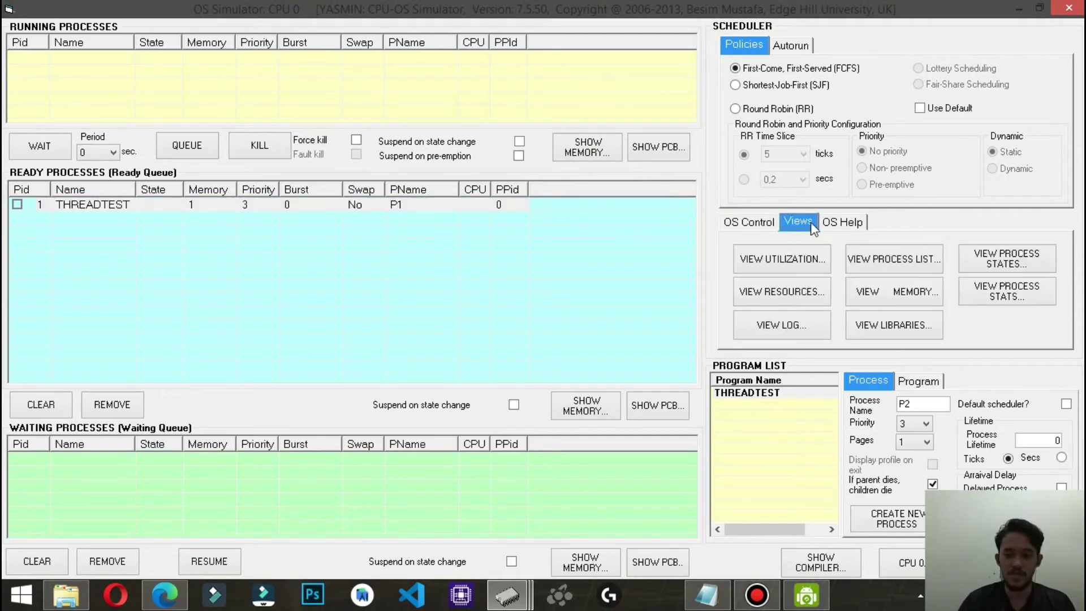
pyautogui.click(922, 263)
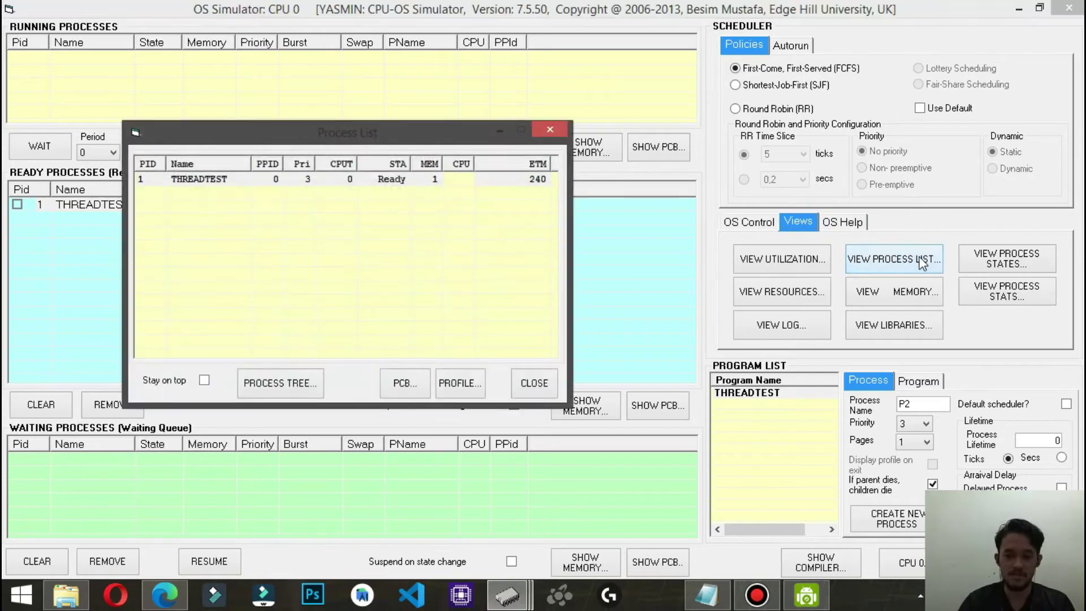
pyautogui.moveTo(588, 144); pyautogui.dragTo(843, 169)
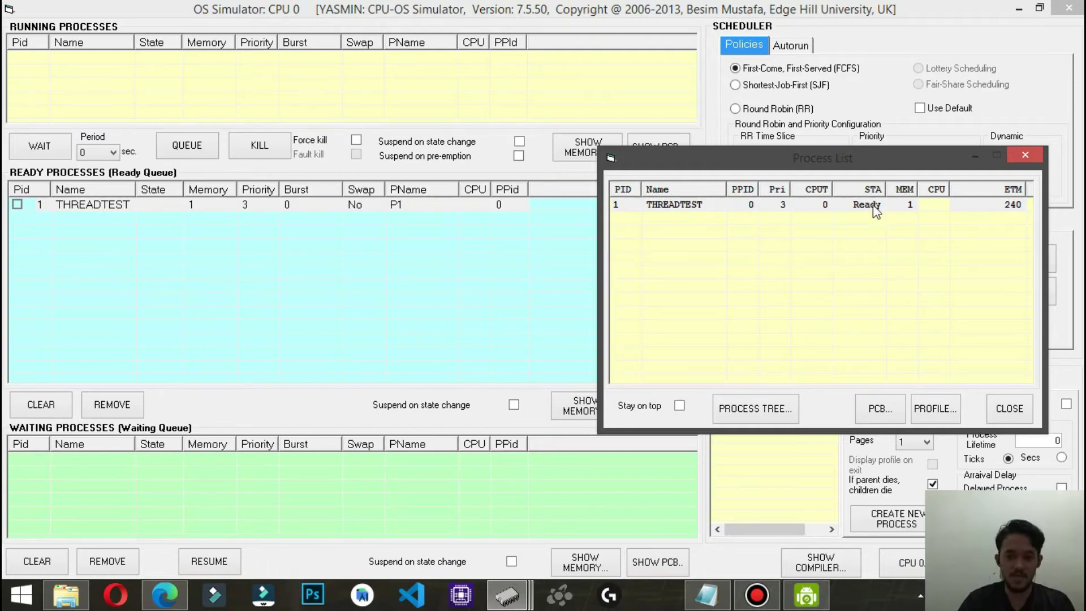
pyautogui.click(972, 159)
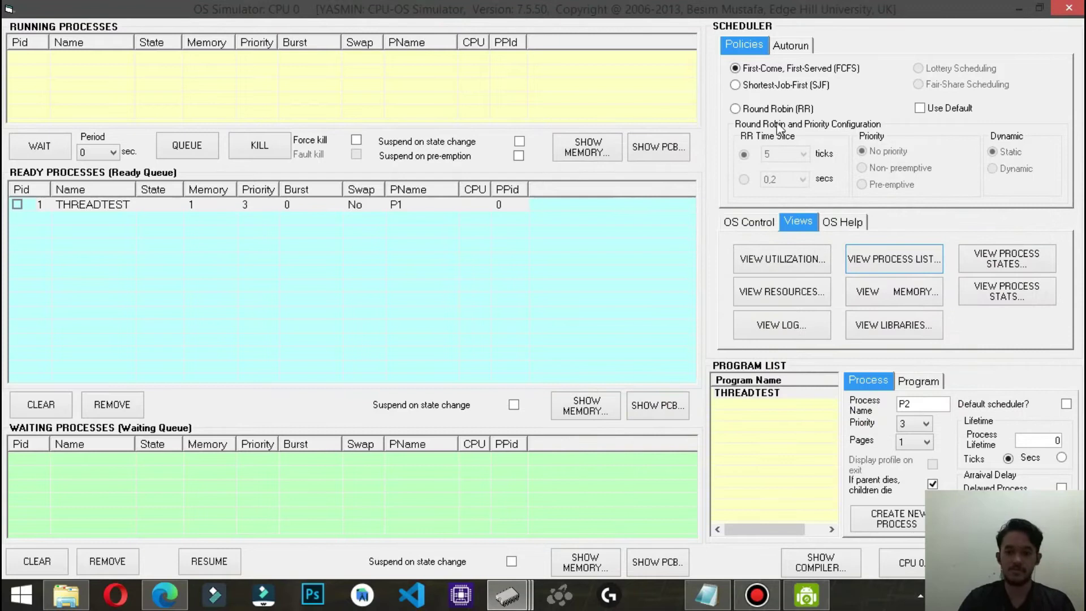
# Step: Set the OS CPU speed to the fastest and the scheduling policy to Round Robin with a time slice of 3 ticks
pyautogui.click(760, 223)
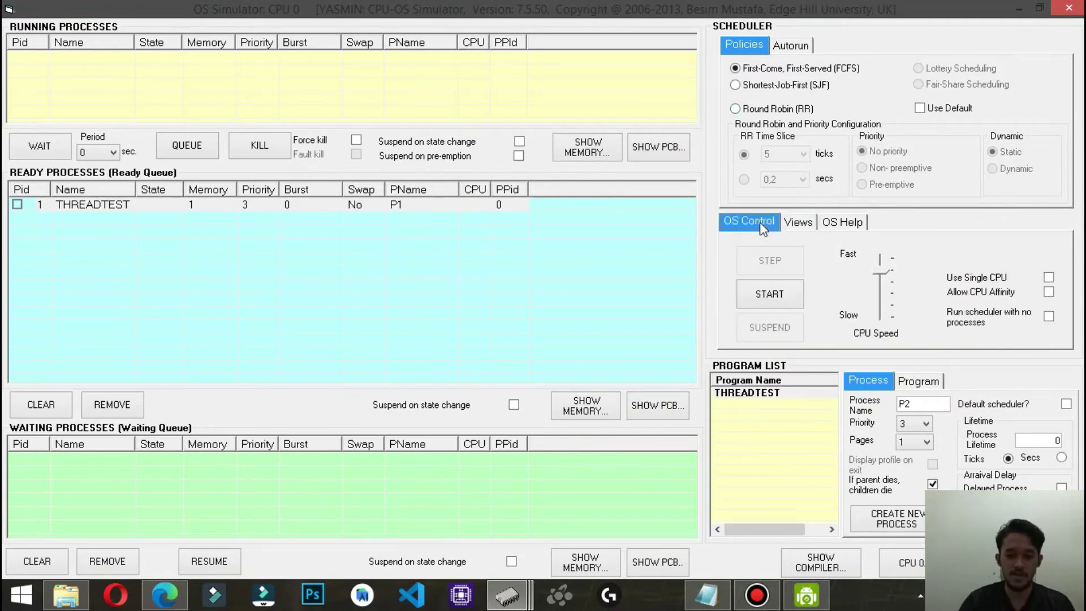
pyautogui.moveTo(884, 275); pyautogui.dragTo(882, 255)
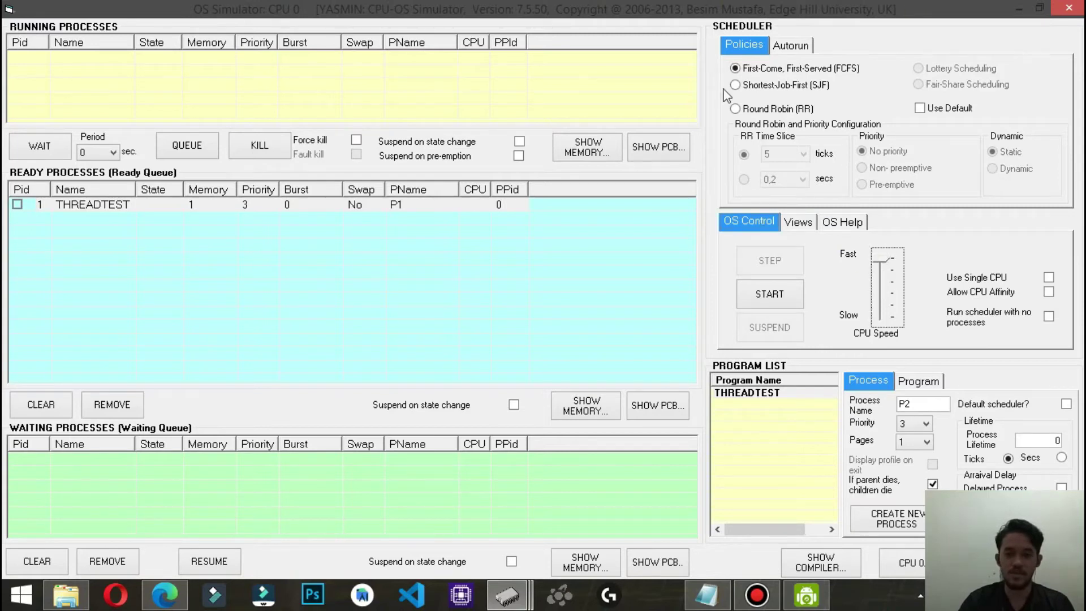
pyautogui.click(842, 113)
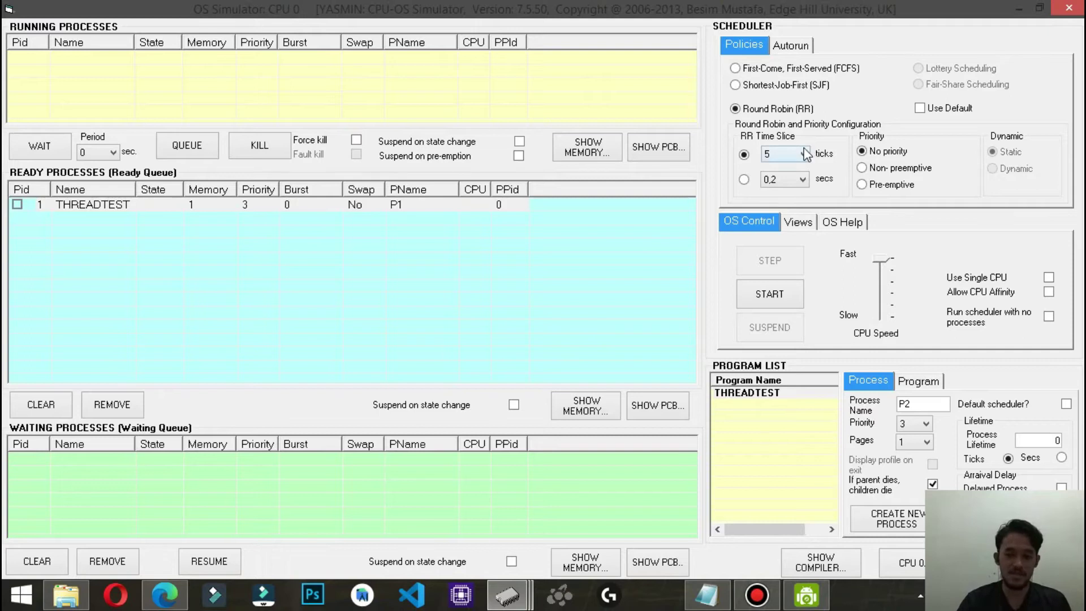
pyautogui.click(803, 153)
pyautogui.click(785, 188)
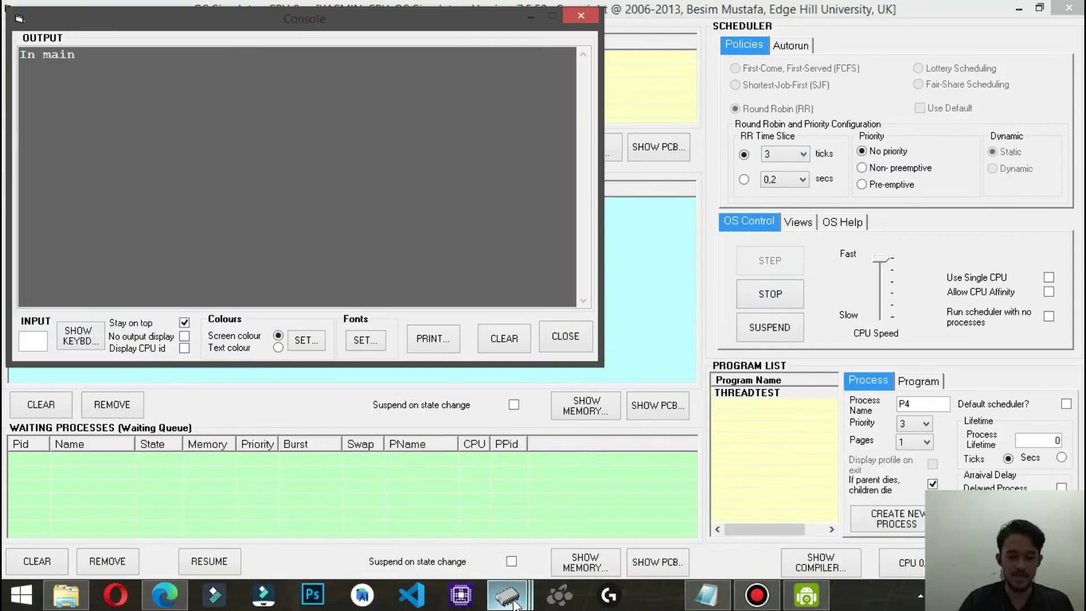
# Step: Arrange the process list beside the console to watch the THREADTEST parent and child thread processes run
pyautogui.moveTo(508, 593)
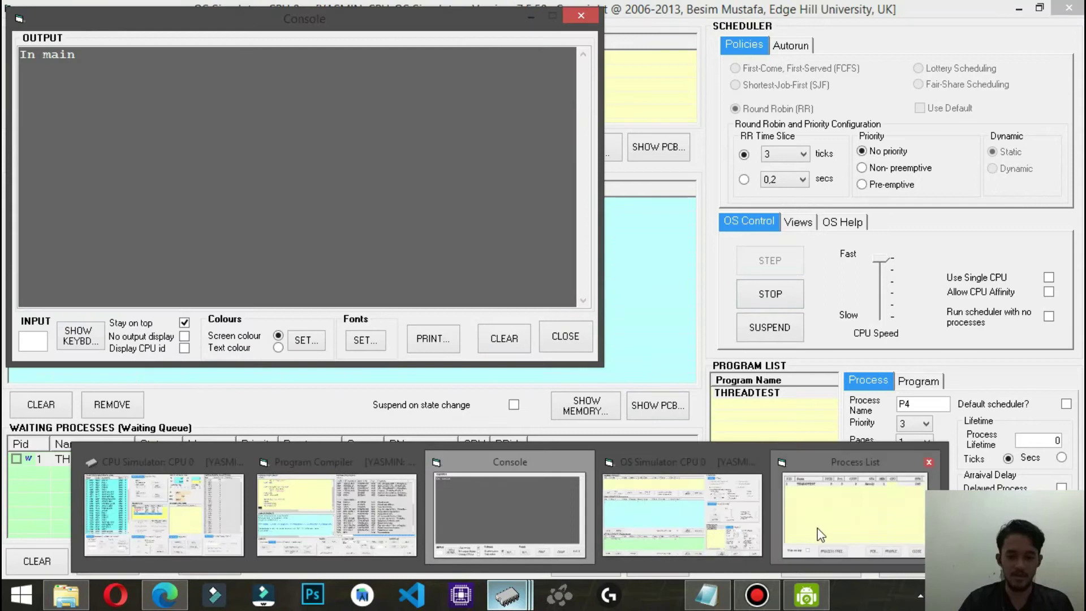
pyautogui.click(820, 535)
pyautogui.moveTo(416, 21); pyautogui.dragTo(422, 164)
pyautogui.moveTo(733, 168); pyautogui.dragTo(774, 170)
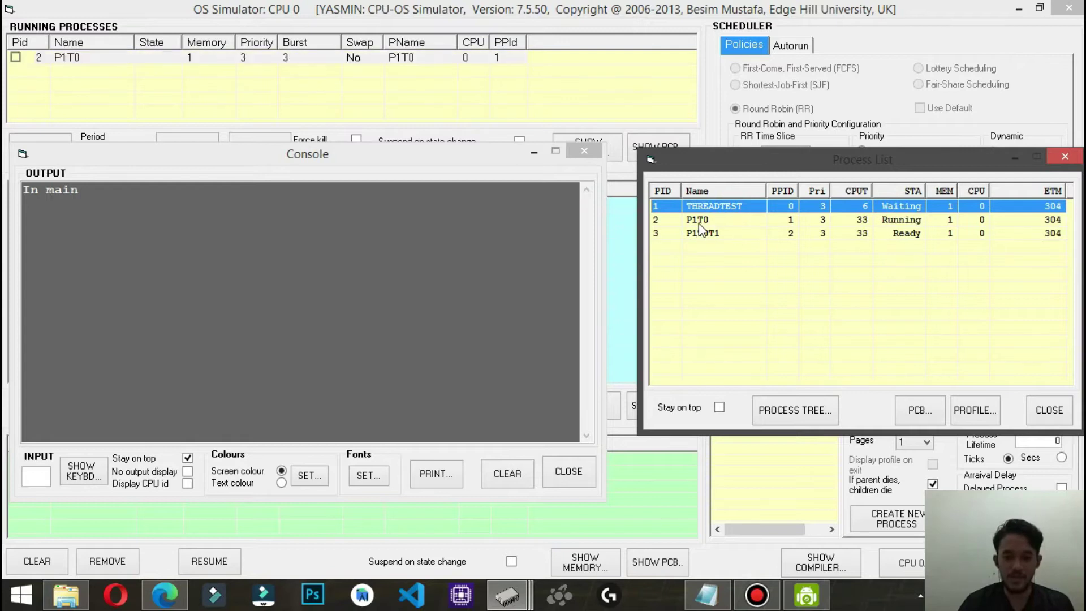
pyautogui.click(734, 220)
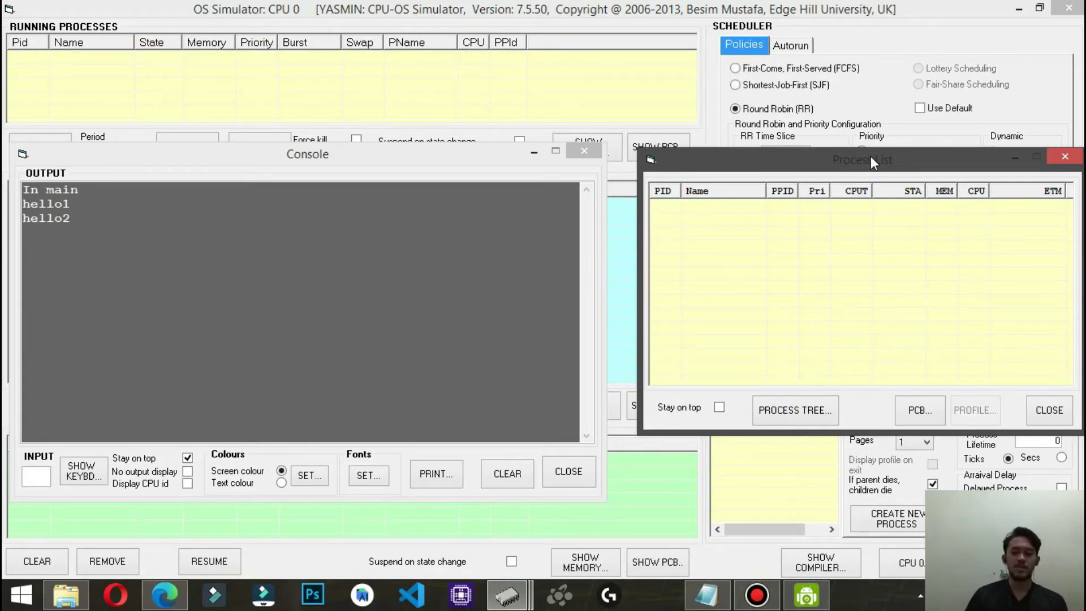
pyautogui.moveTo(871, 156); pyautogui.dragTo(842, 152)
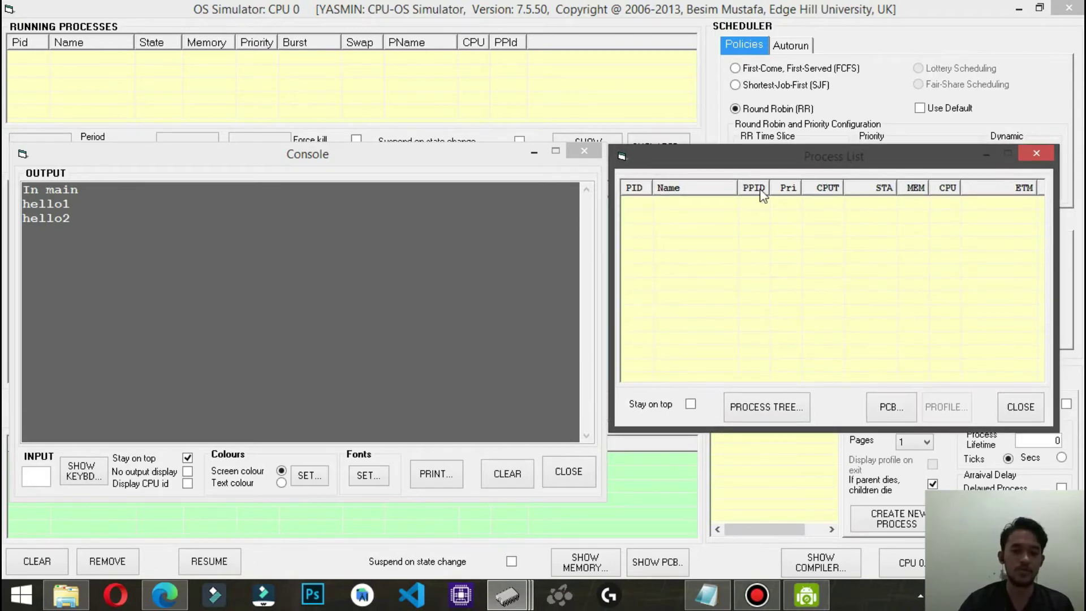
# Step: Review each line of the program's console output, and minimize the console and the process list
pyautogui.moveTo(242, 154); pyautogui.dragTo(245, 134)
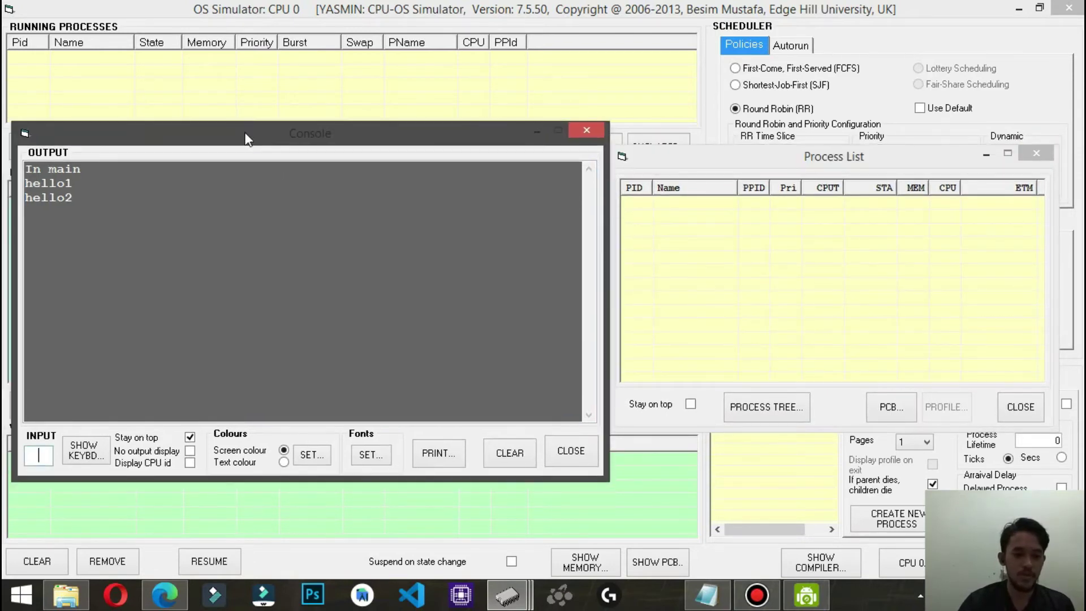
pyautogui.moveTo(30, 165); pyautogui.dragTo(82, 169)
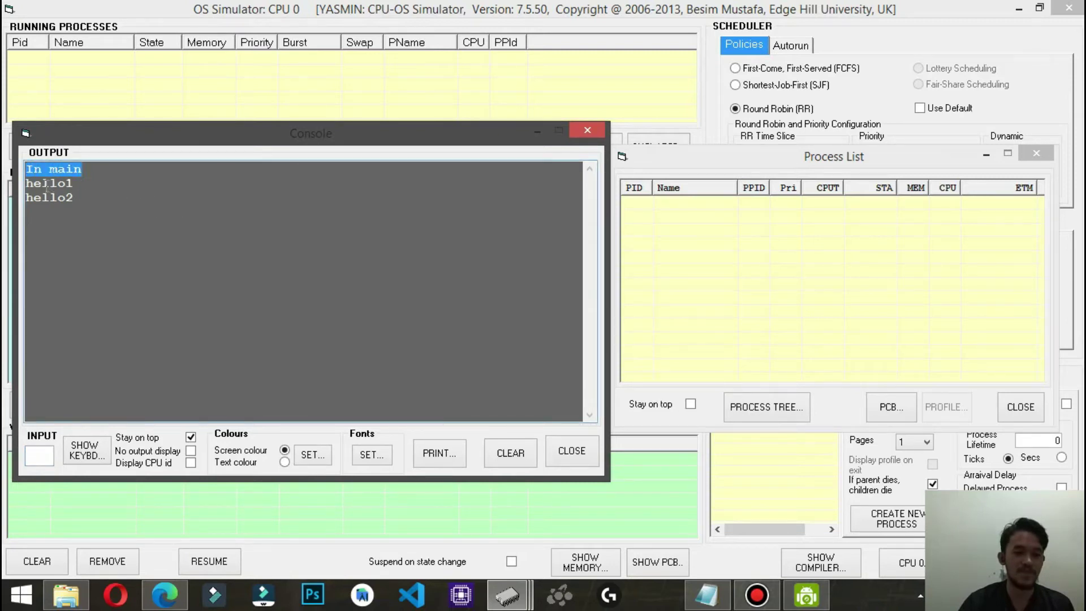
pyautogui.moveTo(26, 180); pyautogui.dragTo(63, 186)
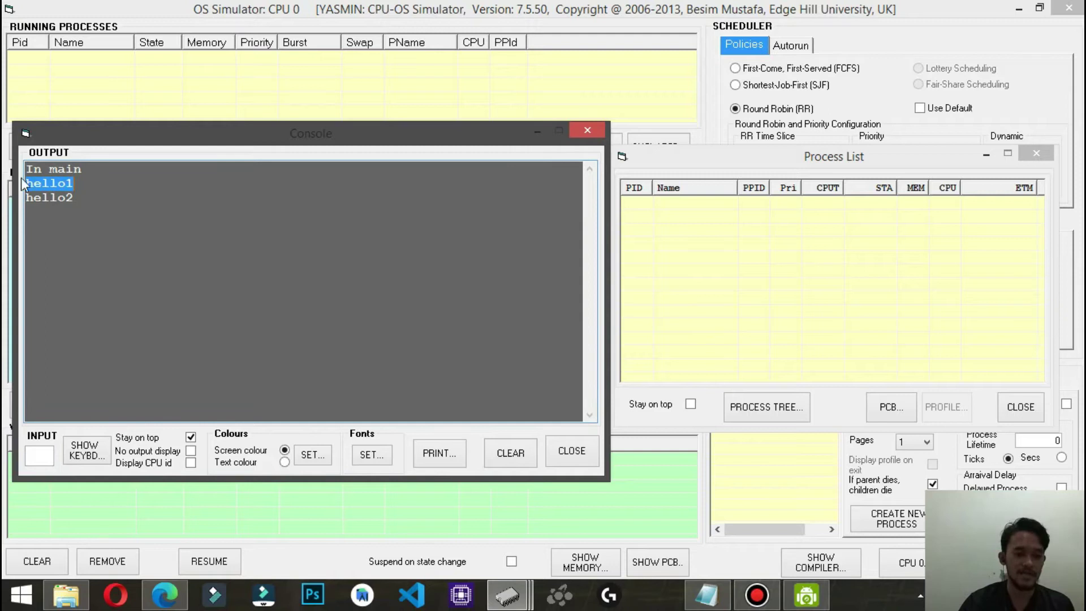
pyautogui.moveTo(31, 197); pyautogui.dragTo(69, 198)
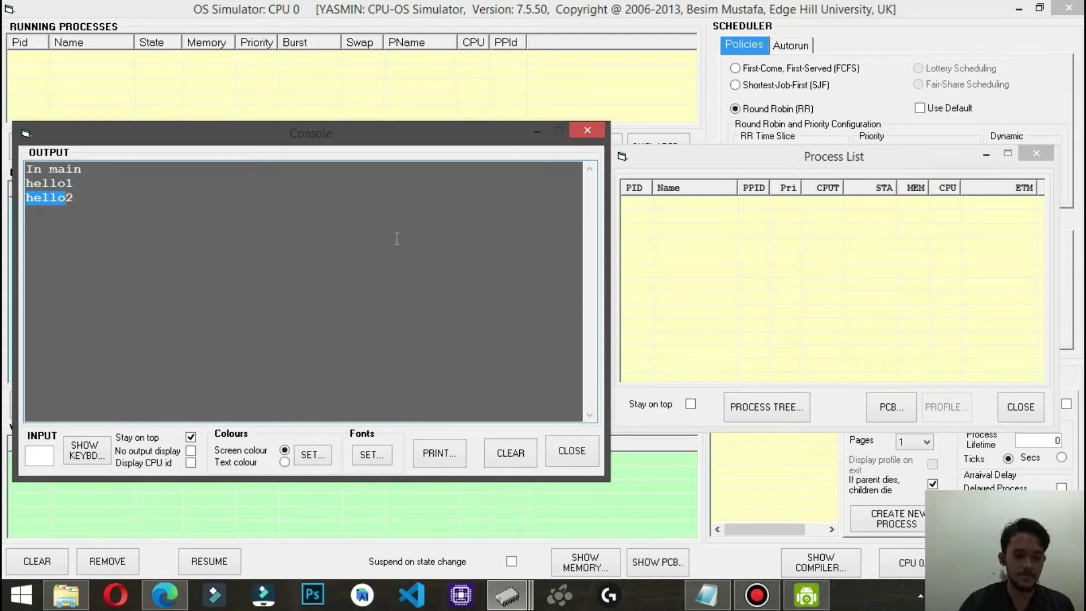
pyautogui.click(537, 130)
pyautogui.click(981, 156)
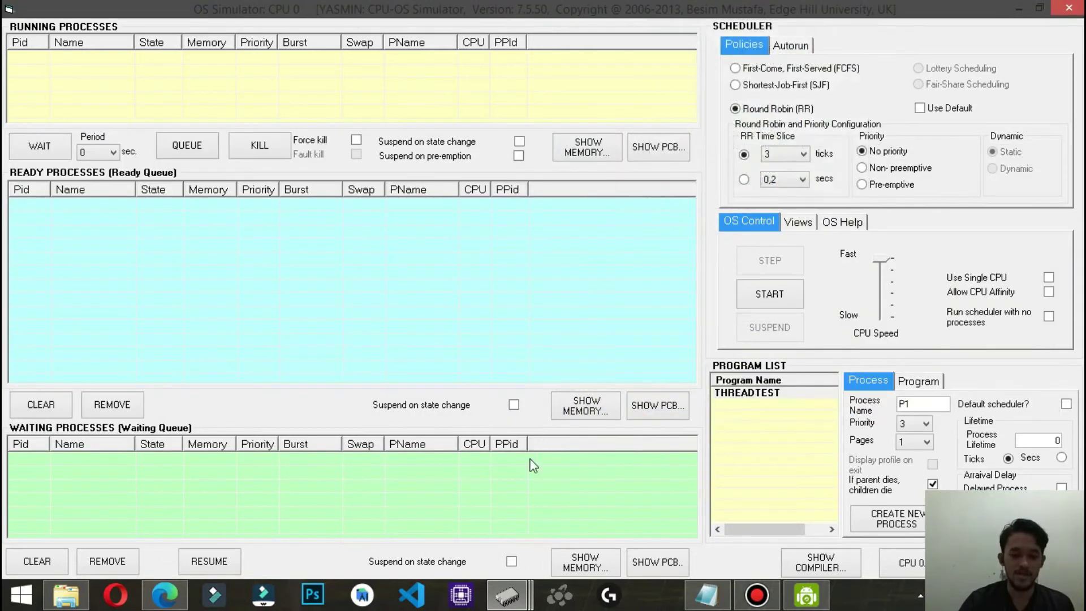
# Step: Remove "as thread" from the thread1 and thread2 subroutine declarations in the compiler source and compile the program
pyautogui.moveTo(507, 595)
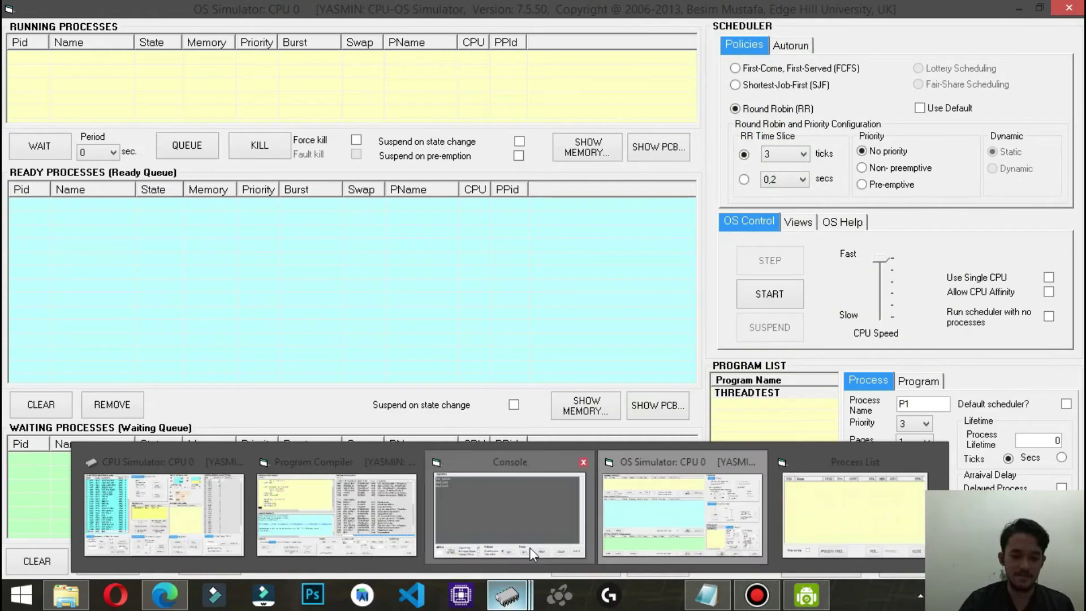
pyautogui.click(378, 525)
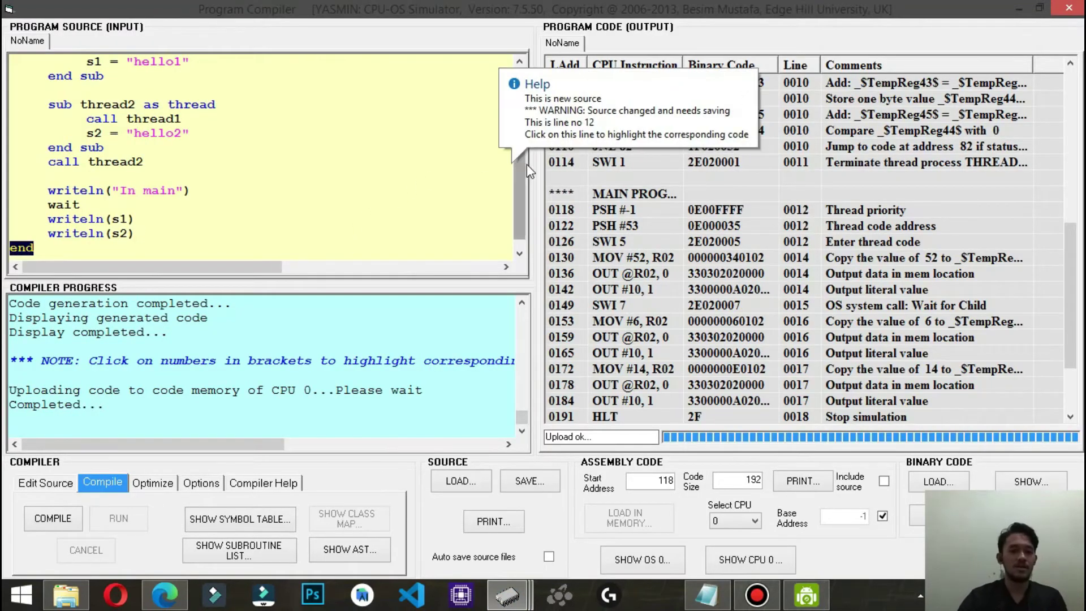
pyautogui.moveTo(521, 120); pyautogui.dragTo(524, 76)
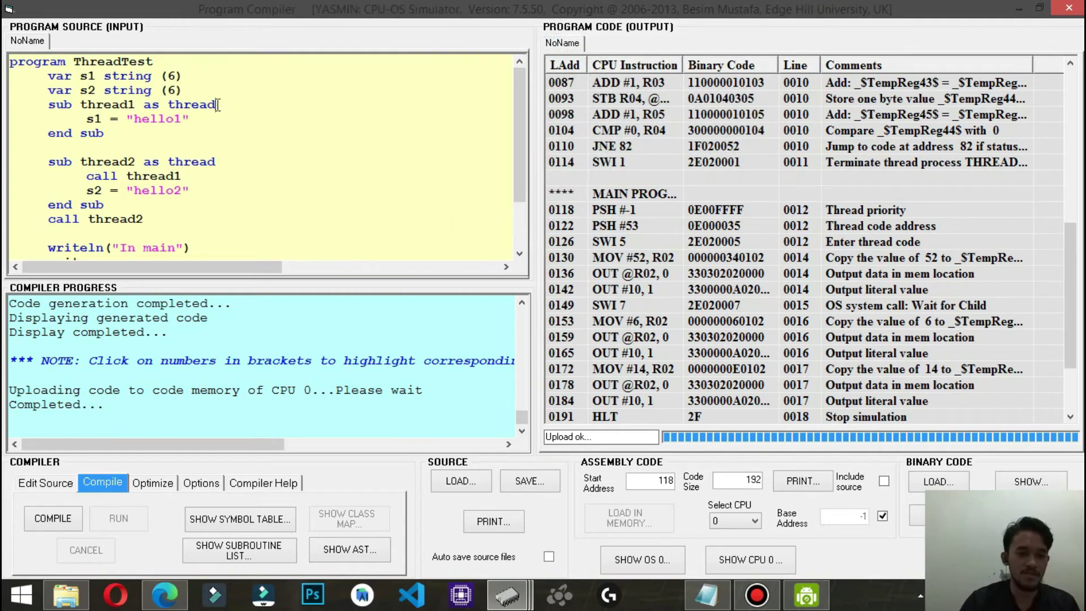
pyautogui.moveTo(218, 105); pyautogui.dragTo(144, 105)
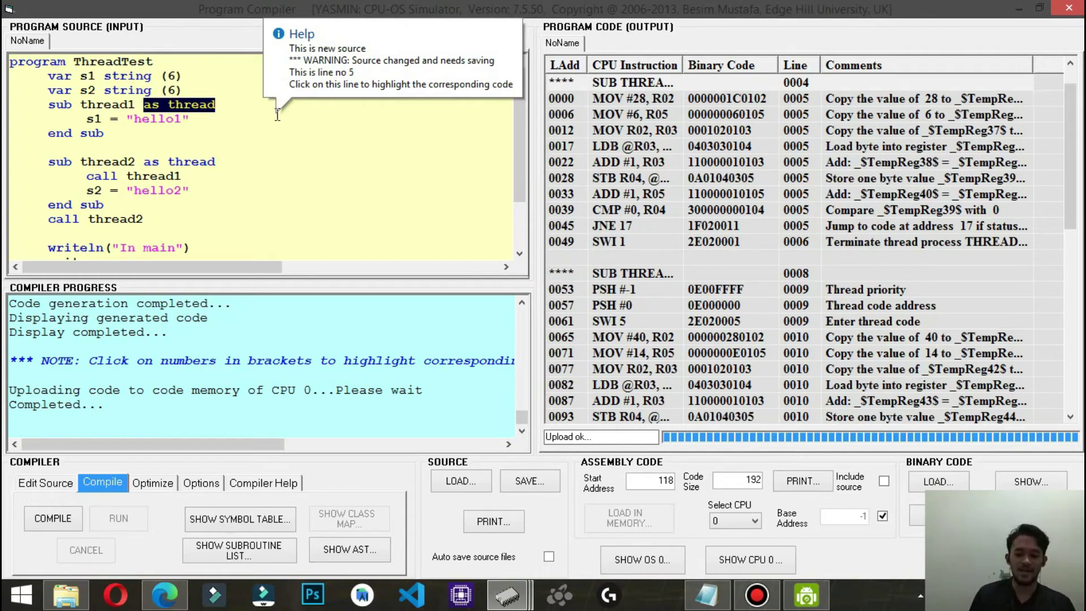
pyautogui.press('BackSpace')
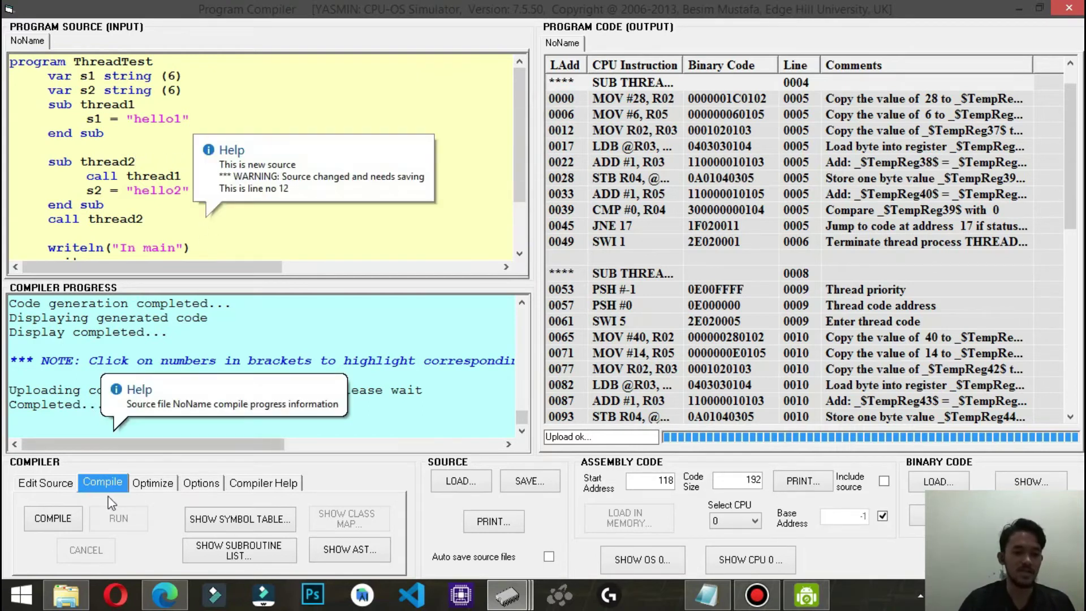
pyautogui.click(65, 516)
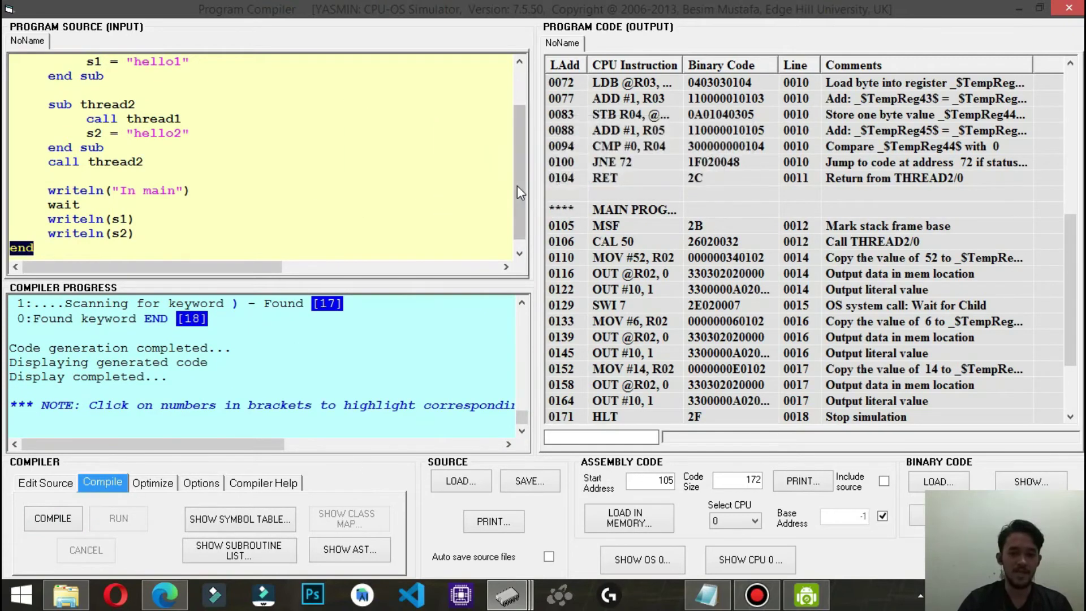
# Step: Rename the program in the source to ThreadTest2 and compile it again
pyautogui.scroll(2, 517, 186)
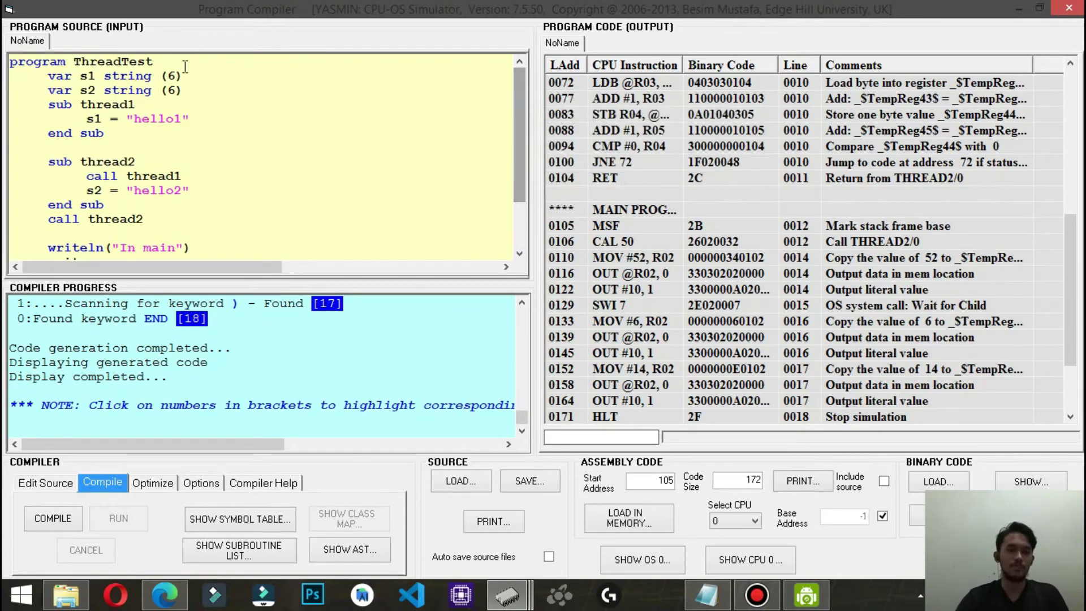
pyautogui.moveTo(185, 64)
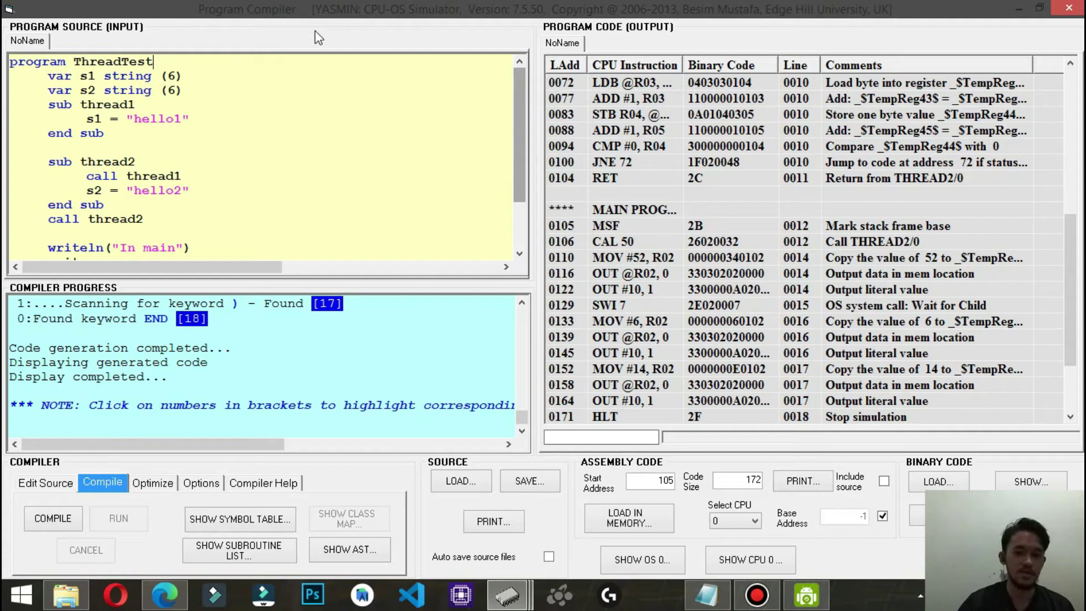
pyautogui.write('2')
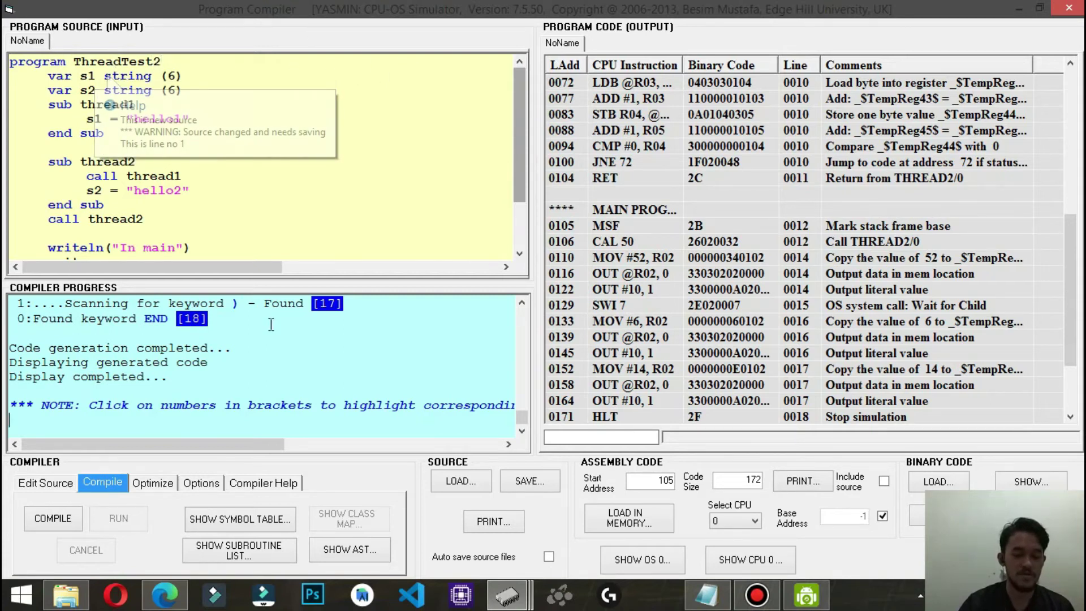
pyautogui.click(74, 524)
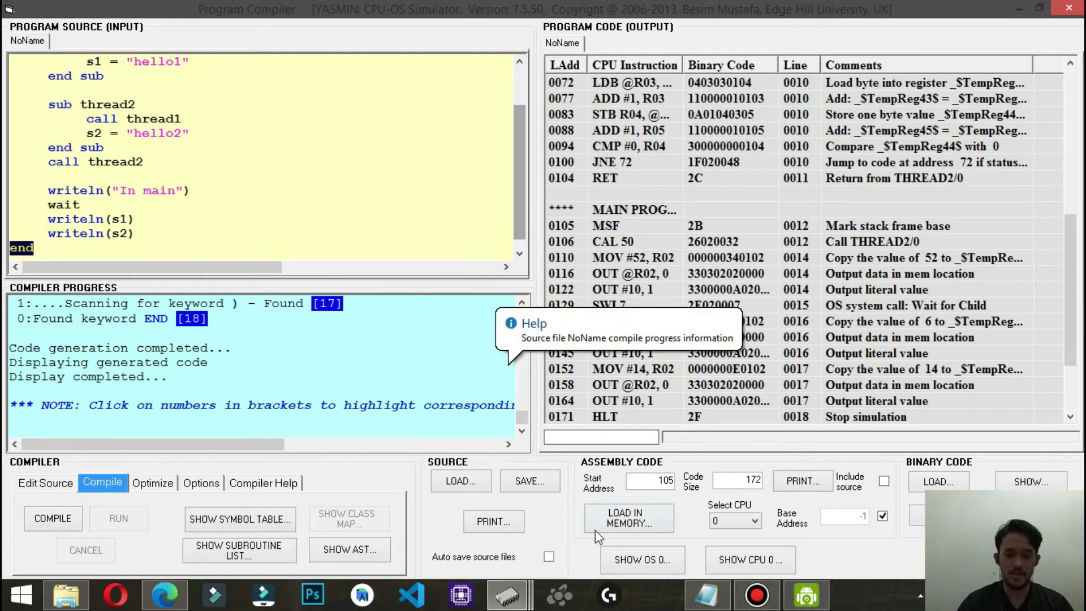
# Step: Load the compiled ThreadTest2 code into CPU 0's memory and check both programs in the OS simulator's program list
pyautogui.click(646, 517)
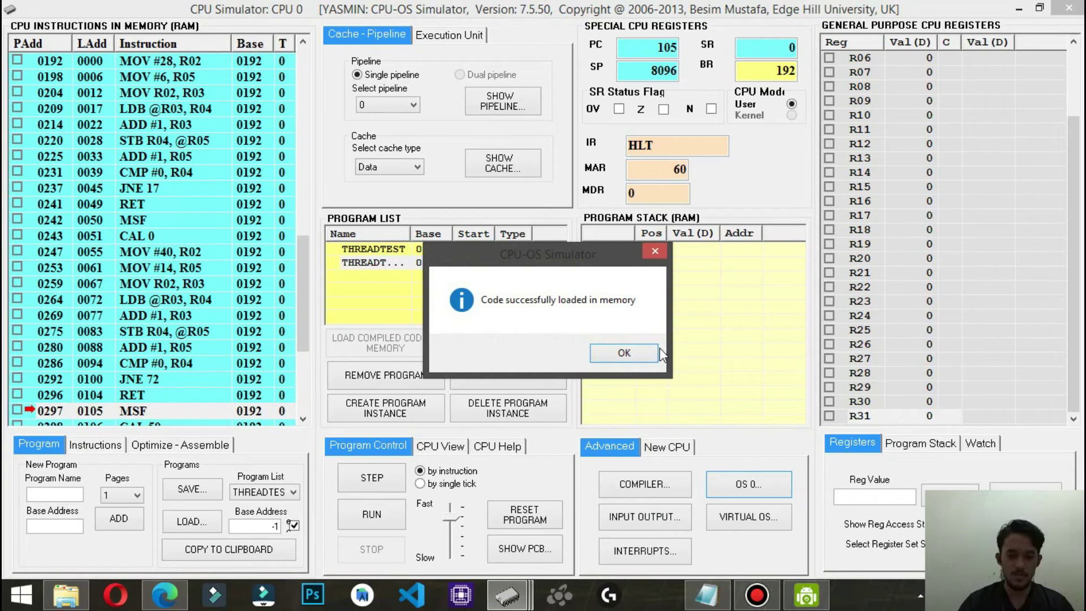
pyautogui.click(639, 353)
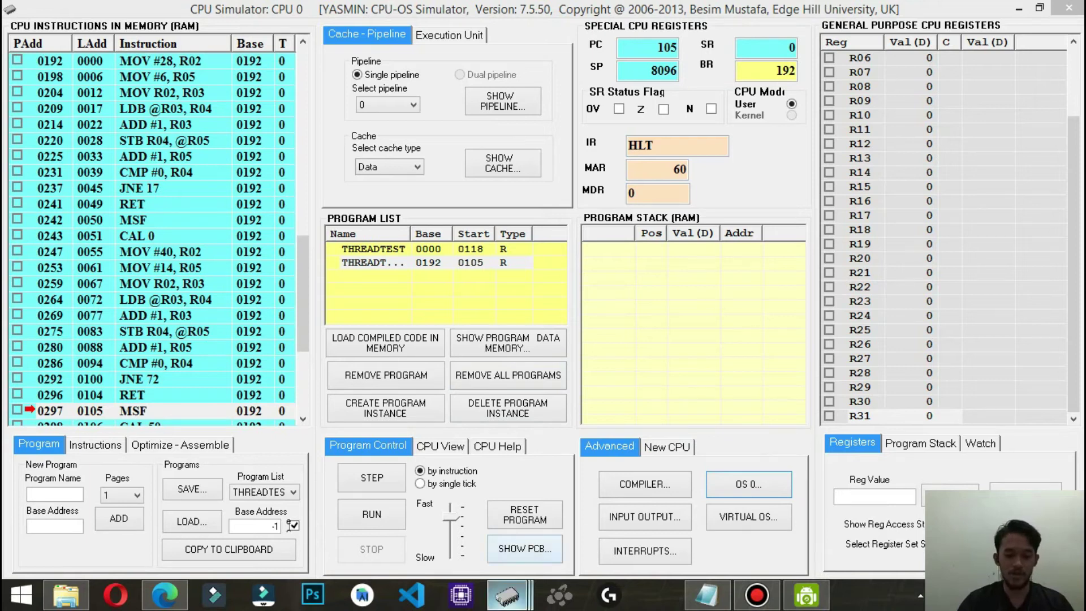
pyautogui.click(507, 595)
pyautogui.click(700, 534)
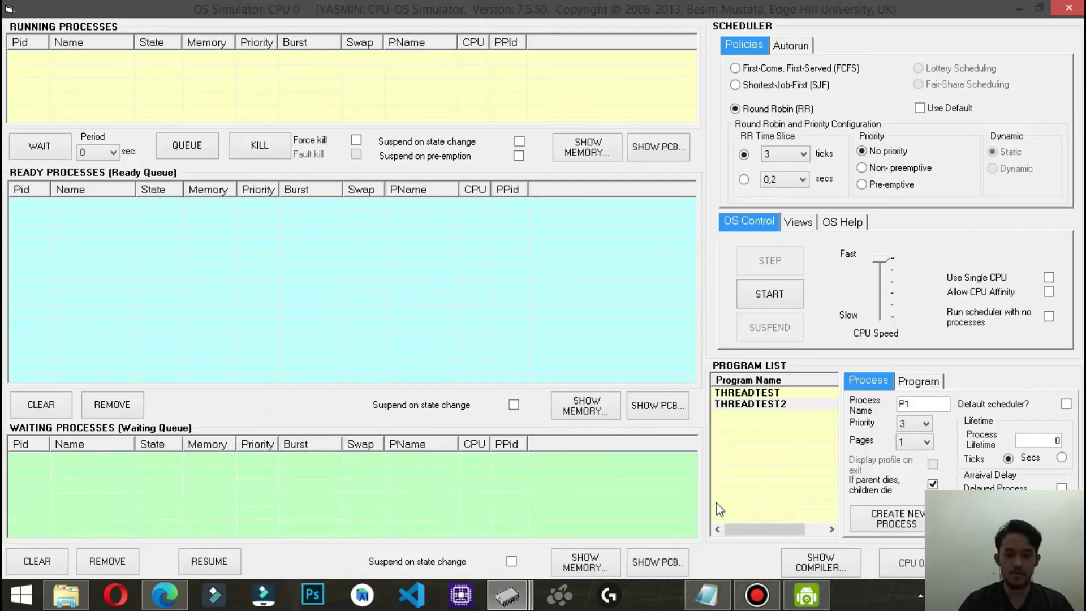
pyautogui.click(771, 396)
pyautogui.click(772, 405)
pyautogui.click(769, 395)
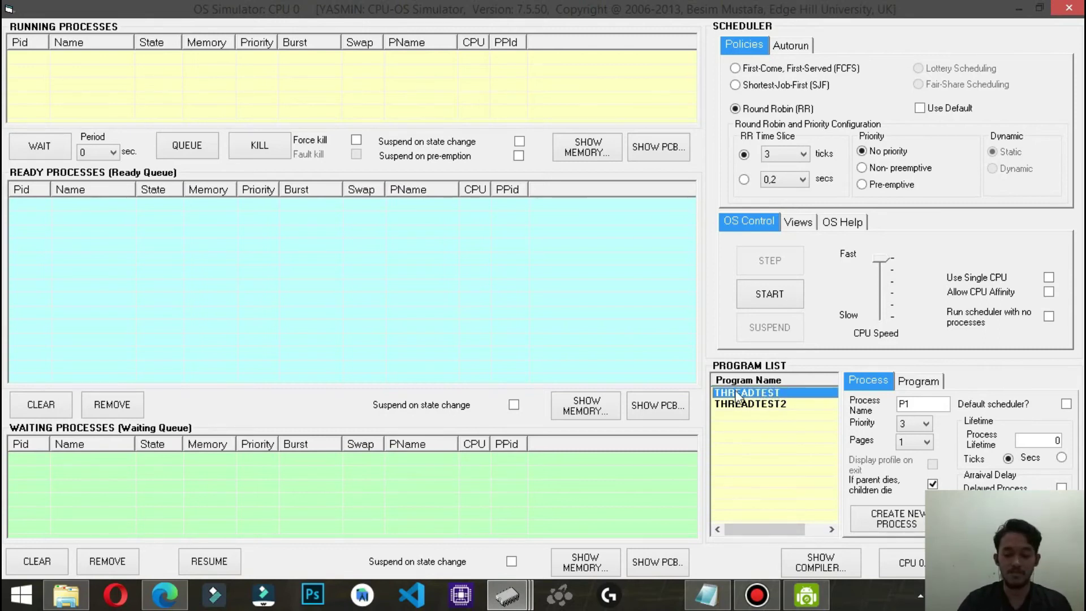
pyautogui.click(760, 405)
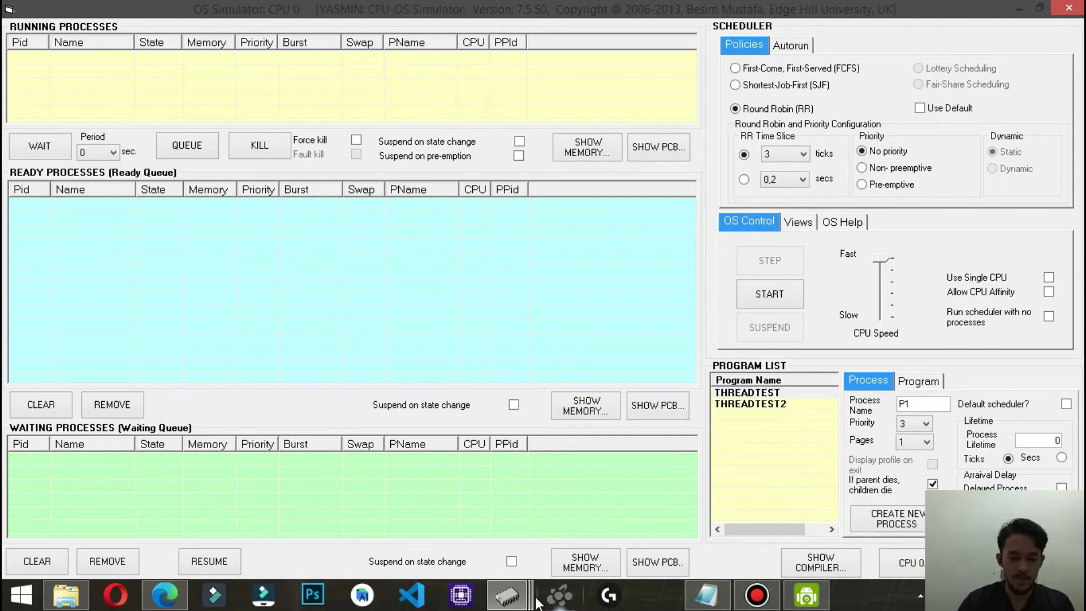
# Step: Clear the console output, show the process list beside it, and return to the main OS simulator window
pyautogui.moveTo(509, 598)
pyautogui.click(488, 530)
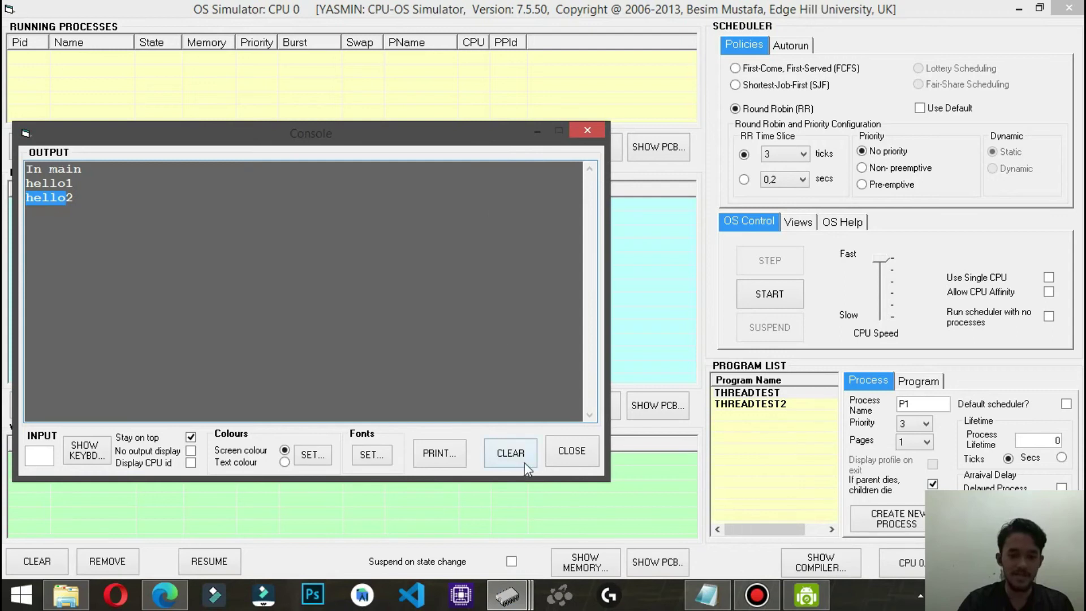
pyautogui.click(511, 455)
pyautogui.moveTo(513, 603)
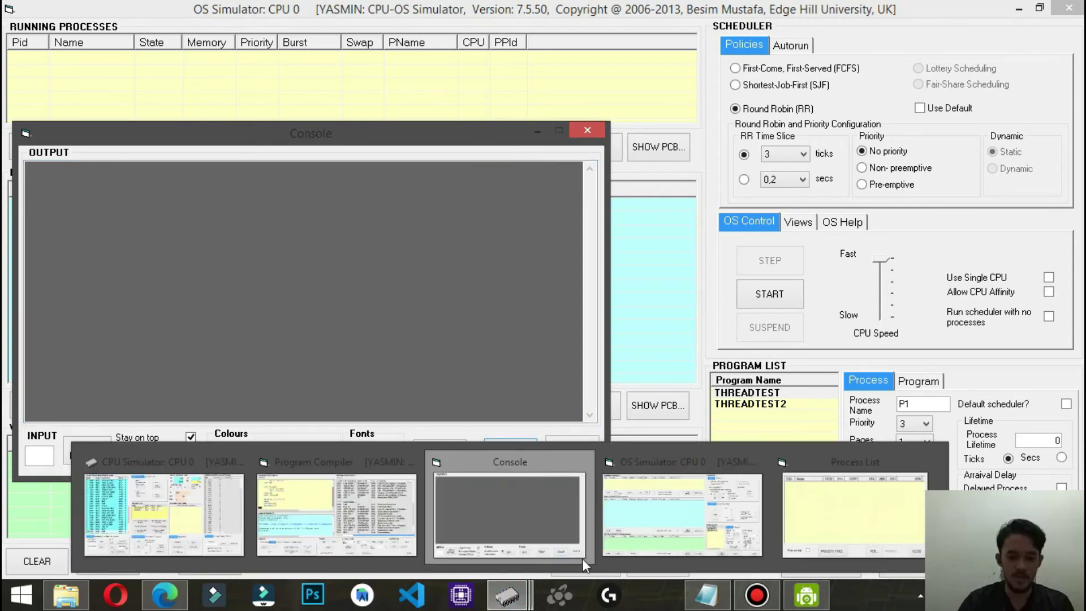
pyautogui.click(855, 506)
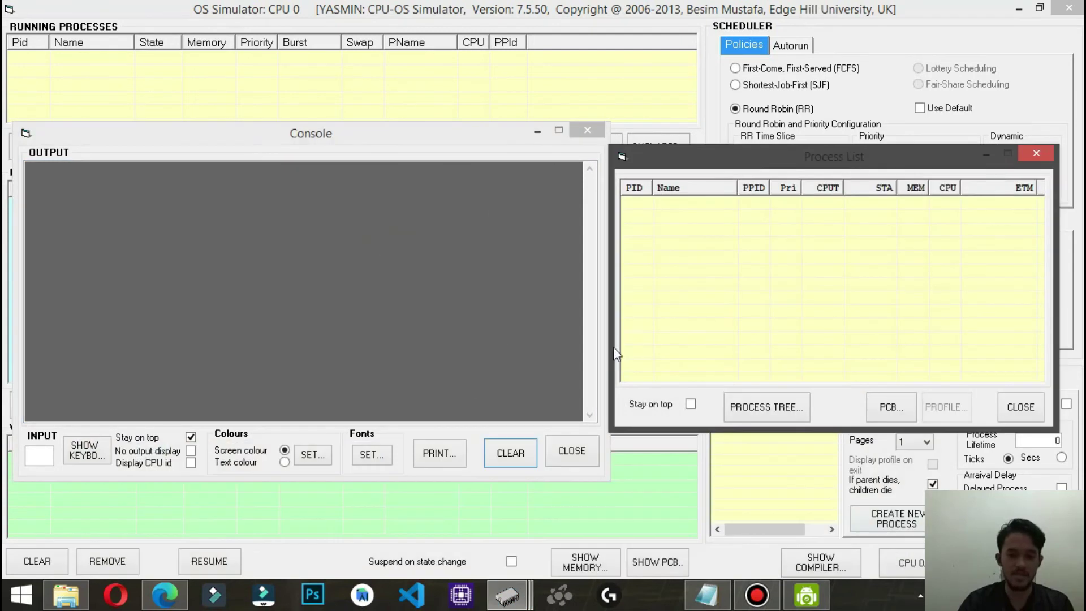
pyautogui.click(762, 17)
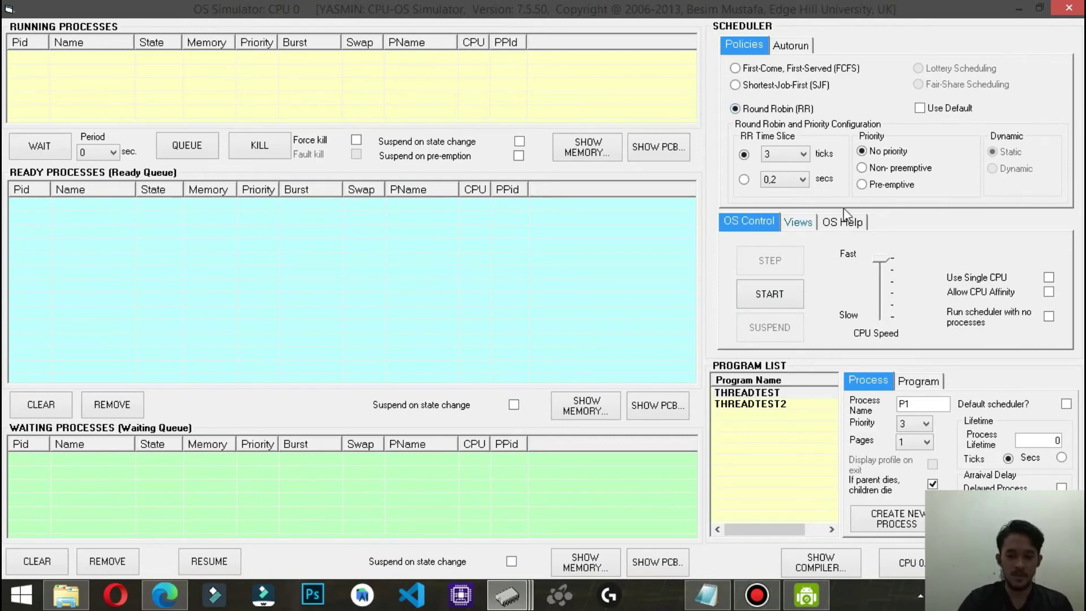
# Step: Create process P1 from the THREADTEST program with priority 3 and 1 page, and start the OS scheduler
pyautogui.click(761, 394)
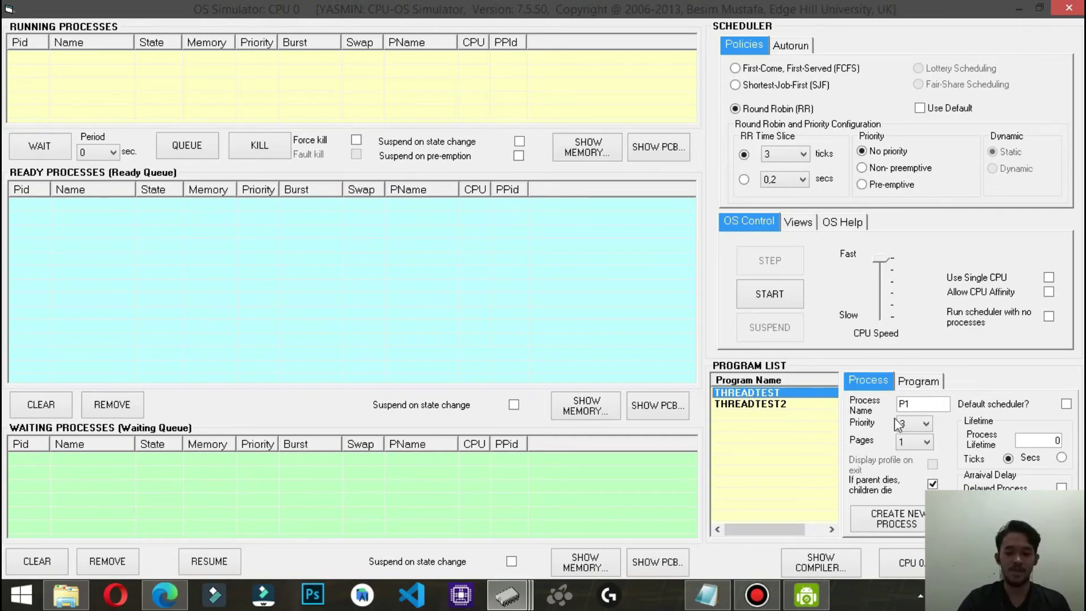
pyautogui.click(888, 524)
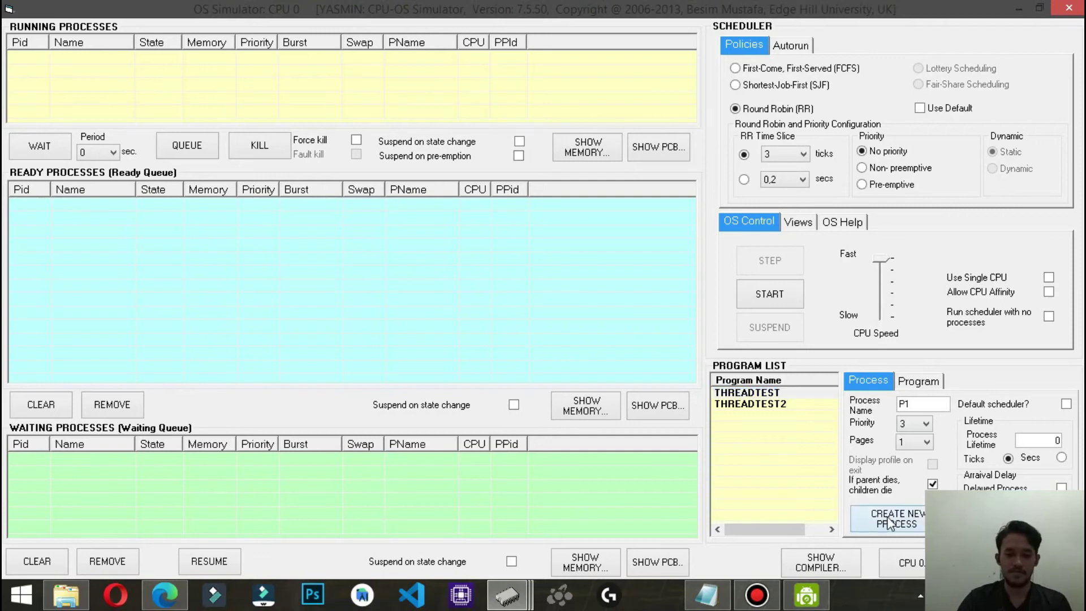
pyautogui.click(880, 516)
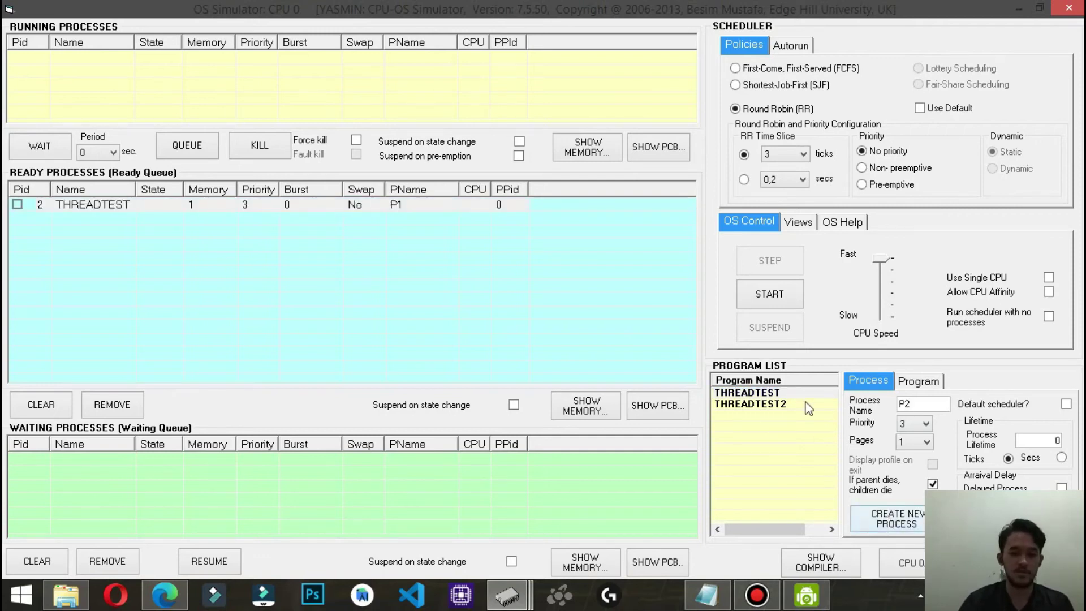
pyautogui.click(779, 302)
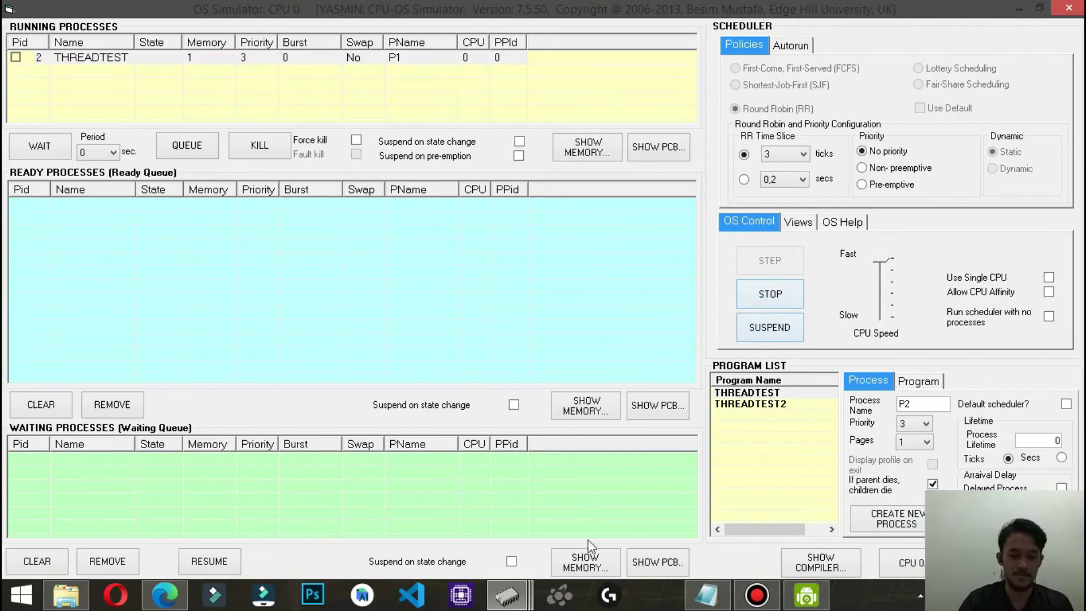
# Step: Show the process list beside the console to follow the new THREADTEST run's thread states and output
pyautogui.moveTo(511, 602)
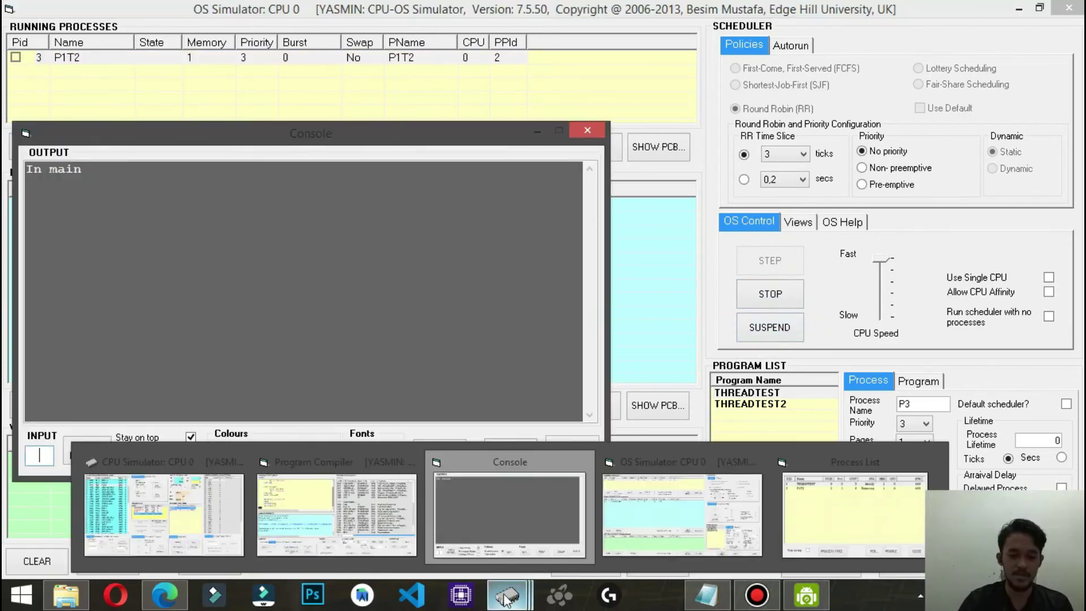
pyautogui.click(847, 518)
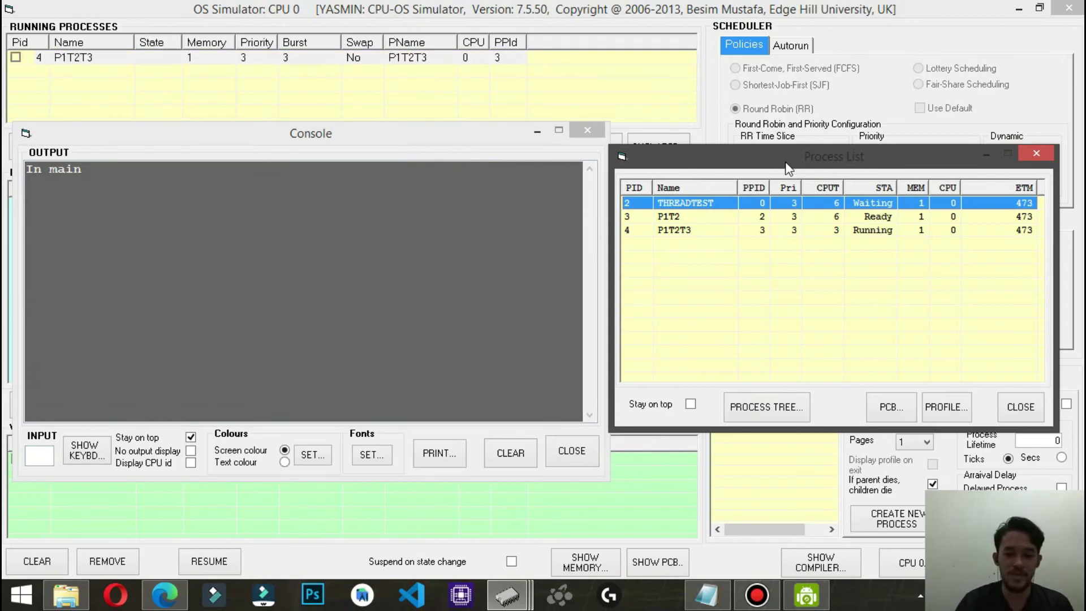
pyautogui.moveTo(794, 154)
pyautogui.mouseDown()
pyautogui.moveTo(807, 148)
pyautogui.moveTo(798, 161)
pyautogui.mouseUp()
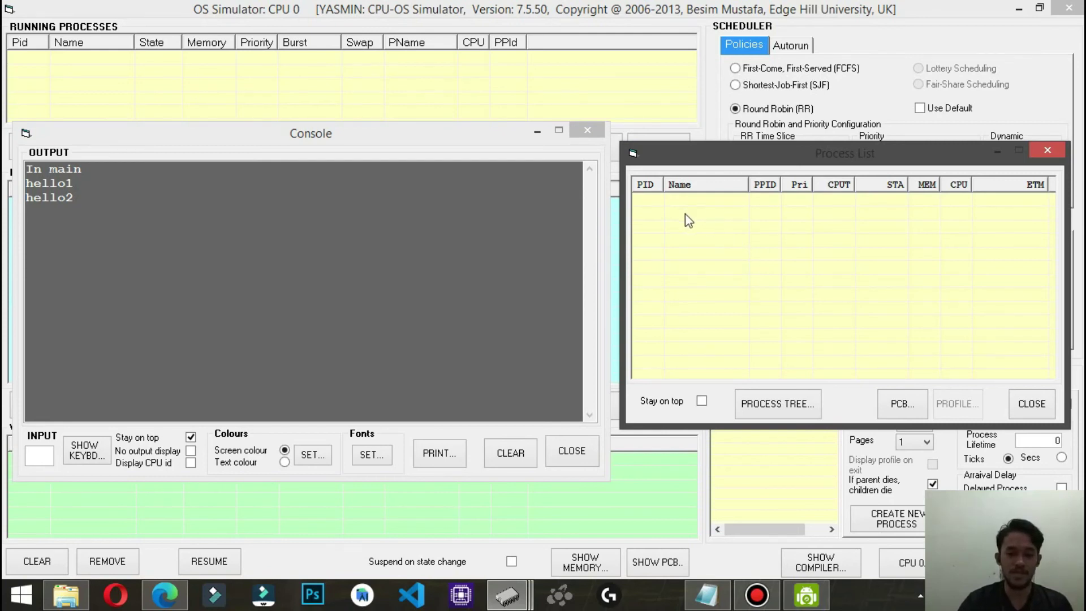
# Step: Highlight the console output lines of the finished THREADTEST run to review them, and clear the selection
pyautogui.click(33, 165)
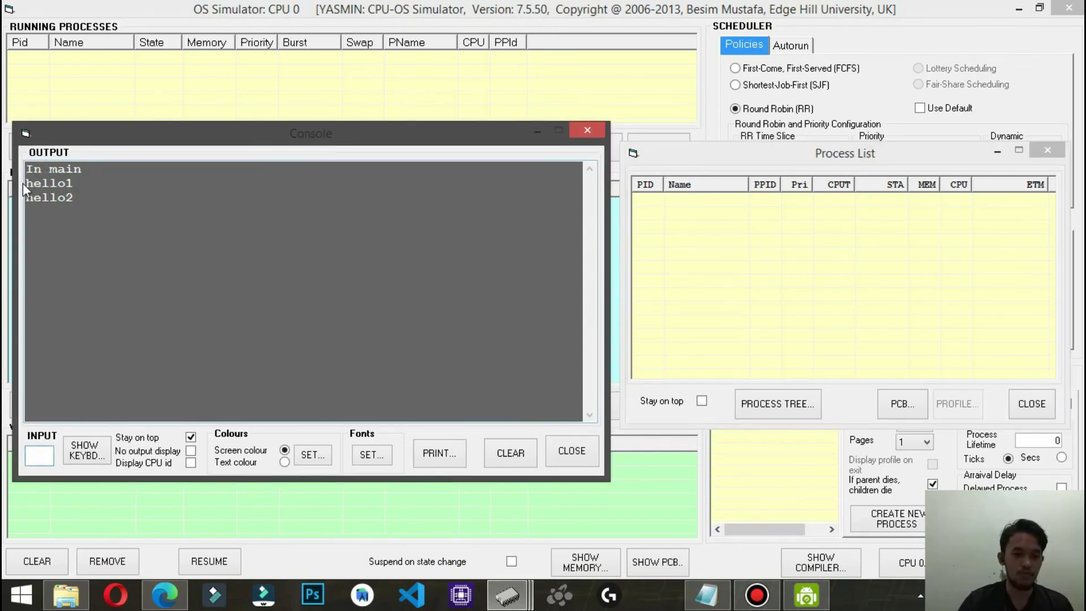
pyautogui.moveTo(27, 169); pyautogui.dragTo(90, 205)
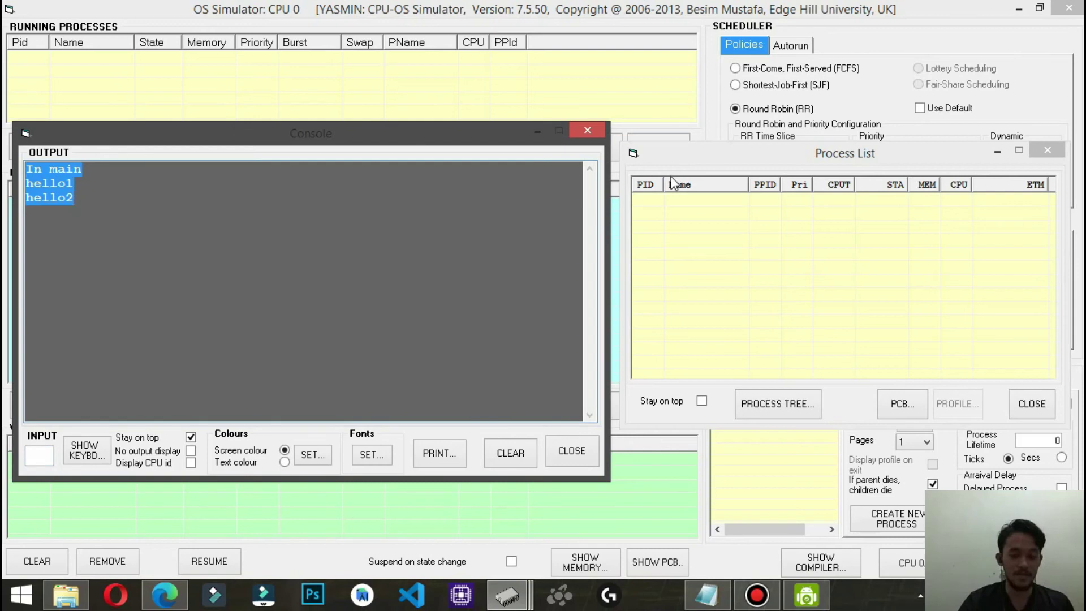
pyautogui.click(258, 189)
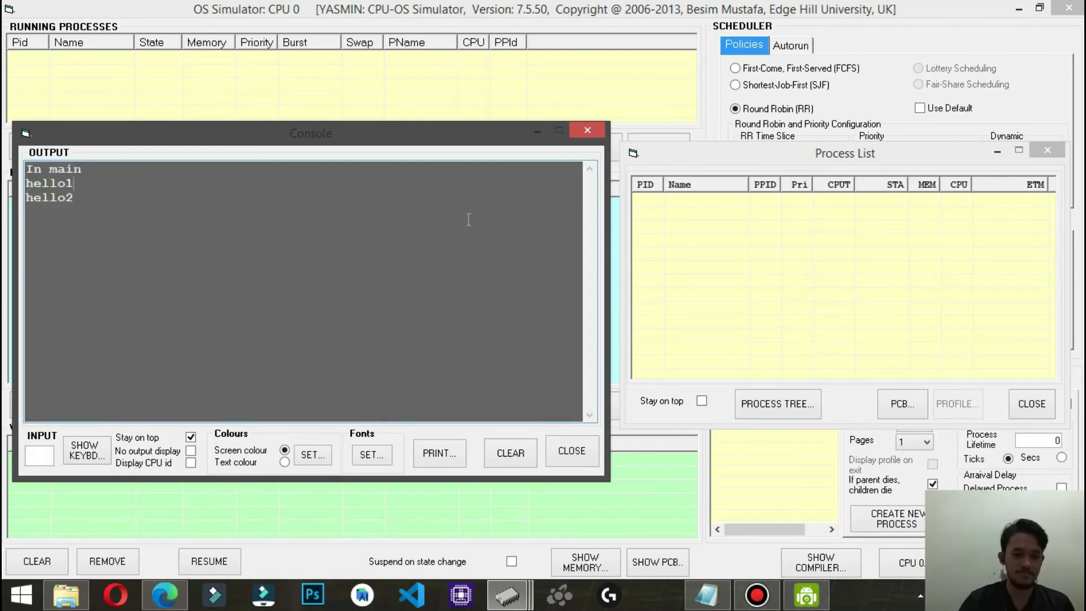
# Step: Create process P1 from the THREADTEST2 program with priority 3 and 1 page, and start the OS scheduler
pyautogui.click(720, 12)
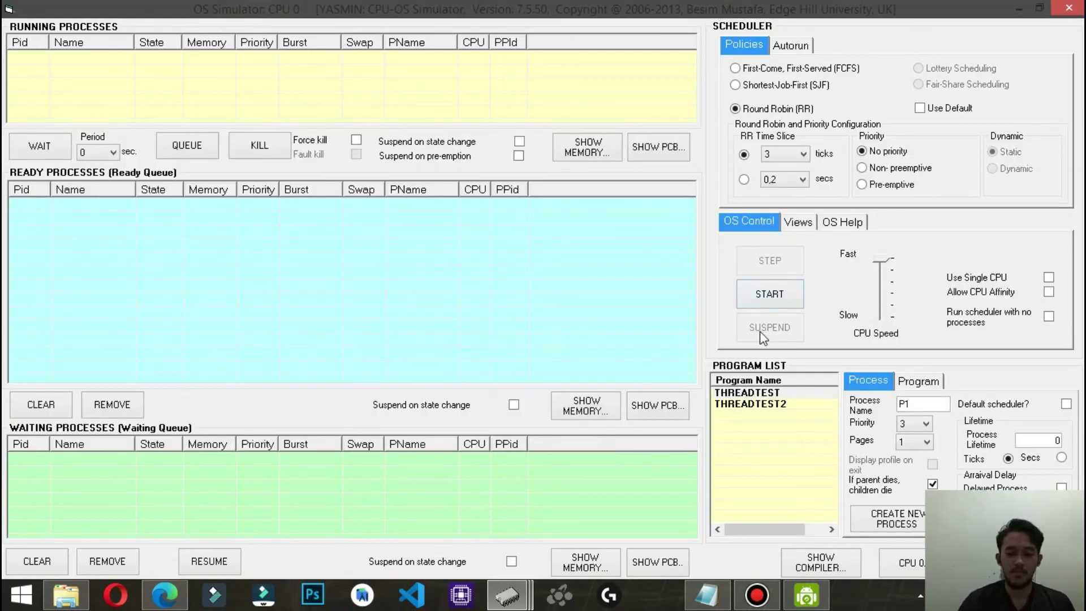
pyautogui.click(781, 404)
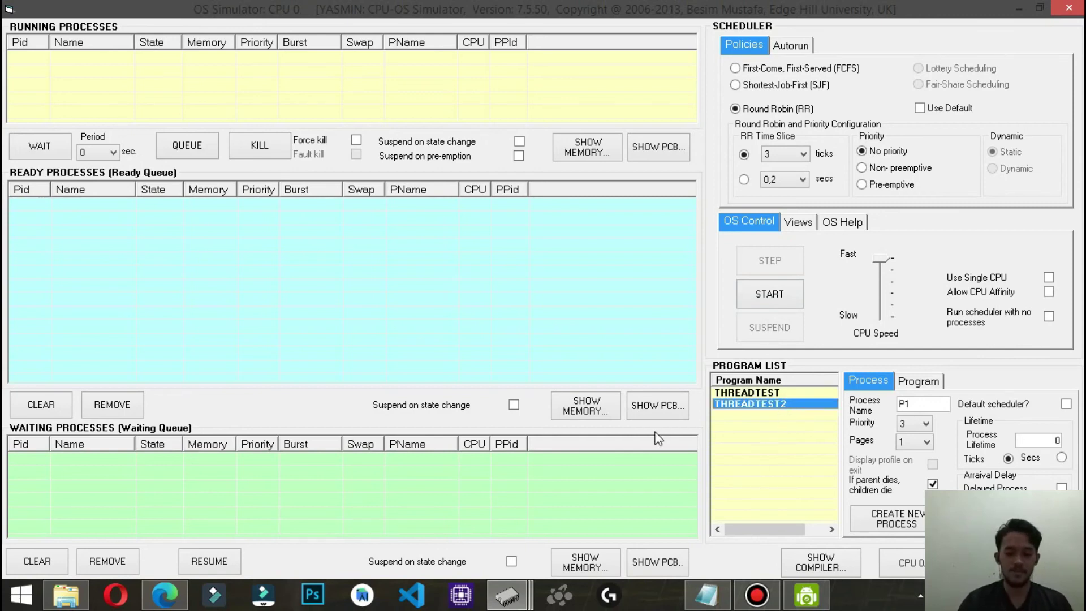
pyautogui.click(768, 405)
pyautogui.click(884, 518)
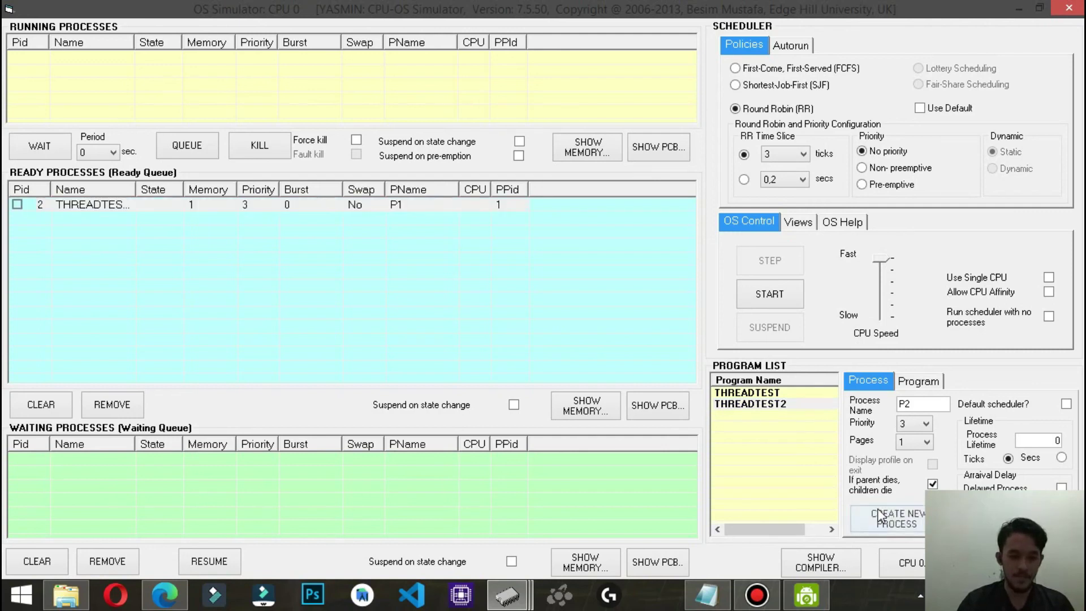
pyautogui.click(787, 295)
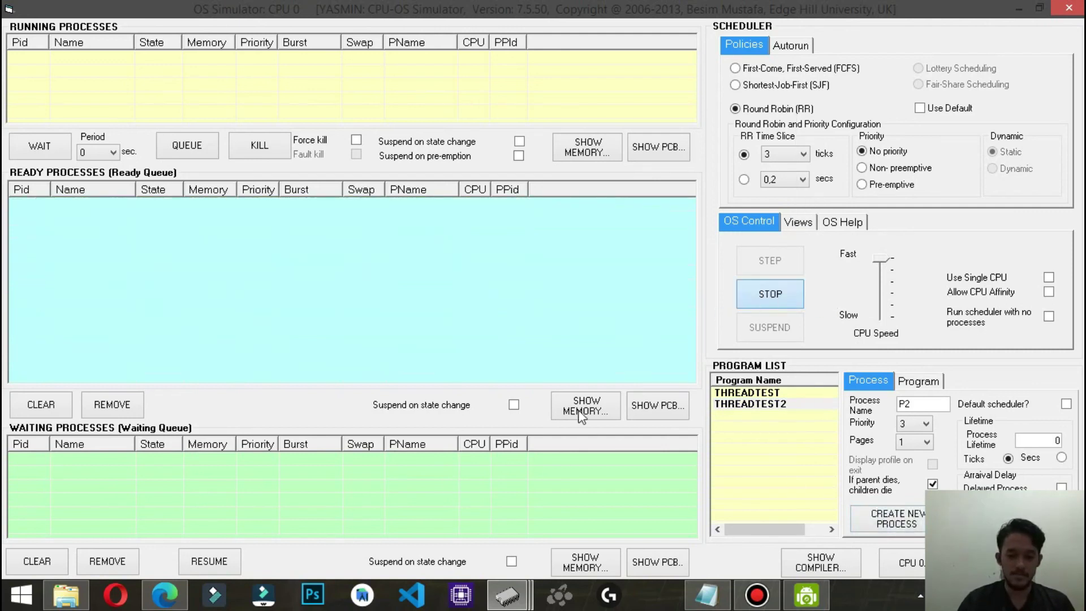
# Step: Show the console and process list side by side to follow the THREADTEST2 run, moving the process list slightly up
pyautogui.moveTo(507, 595)
pyautogui.click(521, 524)
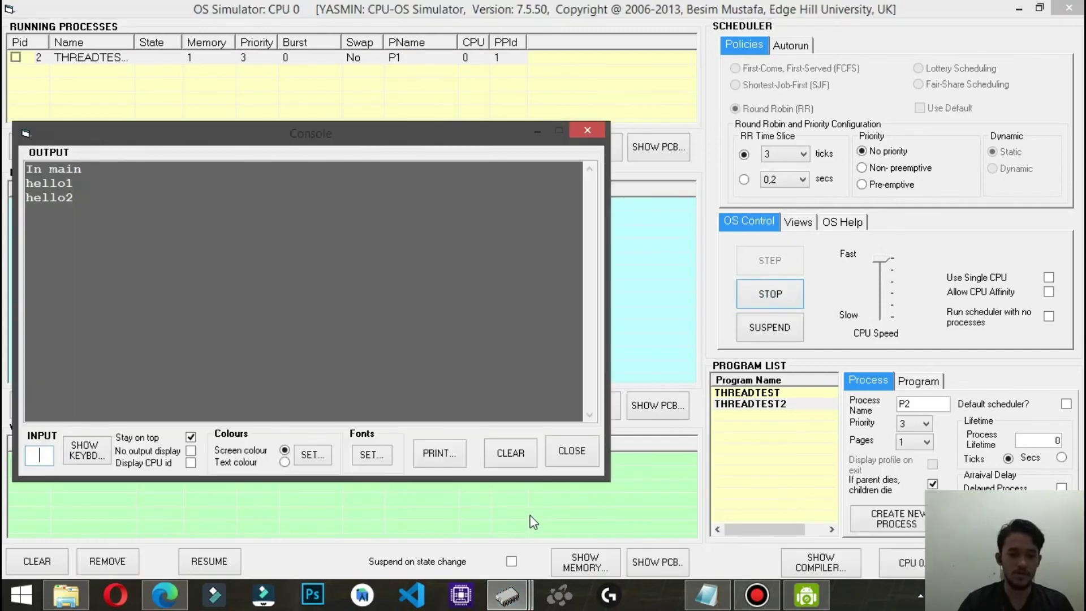
pyautogui.click(846, 521)
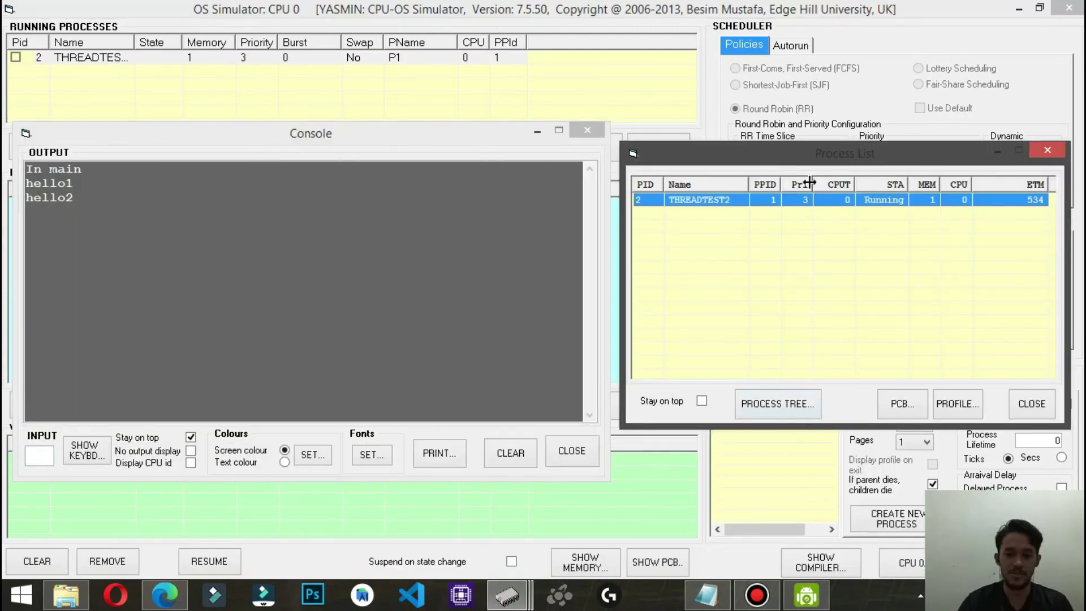
pyautogui.moveTo(813, 151); pyautogui.dragTo(818, 134)
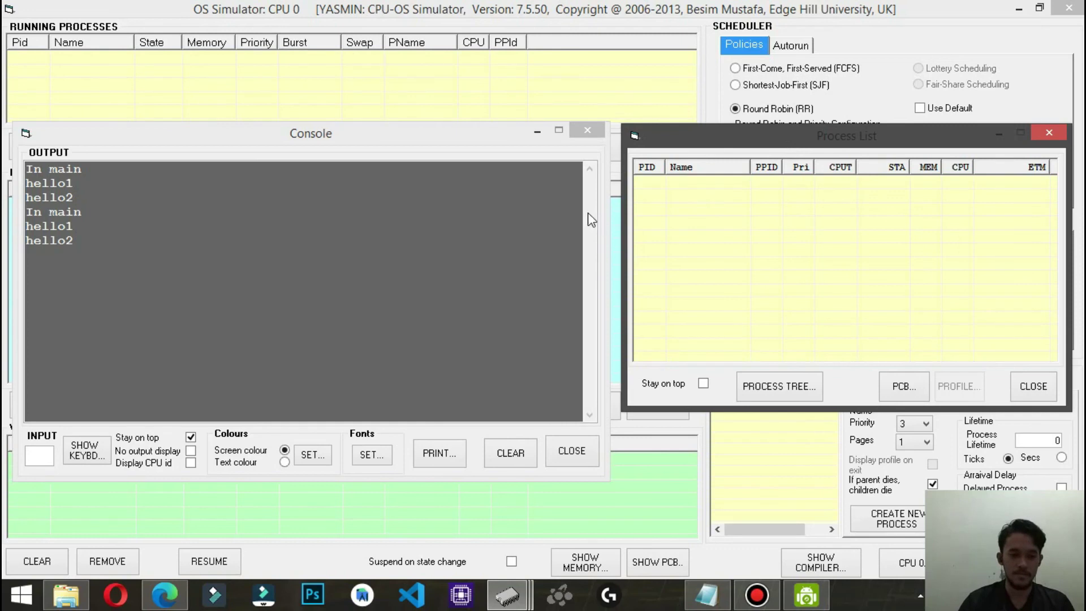
# Step: Highlight the console lines printed by the THREADTEST2 run to compare them with the THREADTEST output, and clear the selection
pyautogui.click(25, 206)
pyautogui.moveTo(25, 210); pyautogui.dragTo(104, 245)
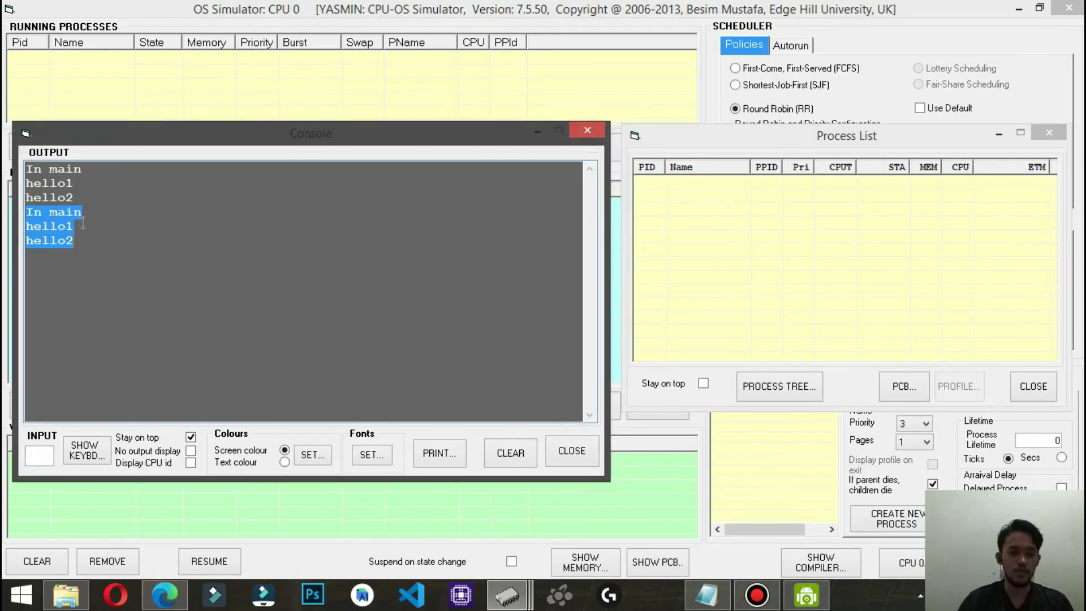
pyautogui.click(108, 242)
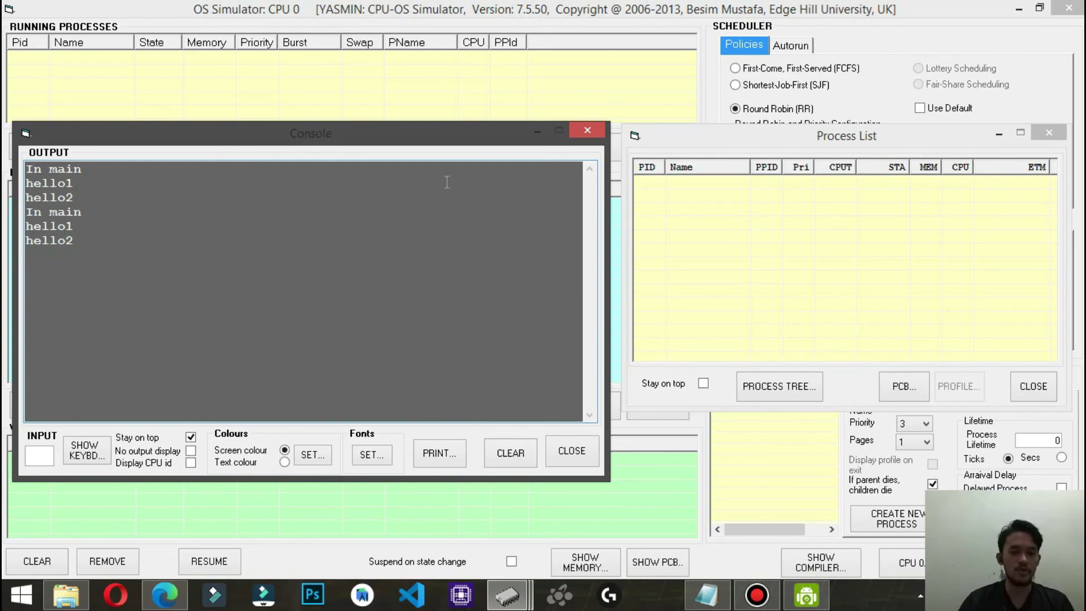